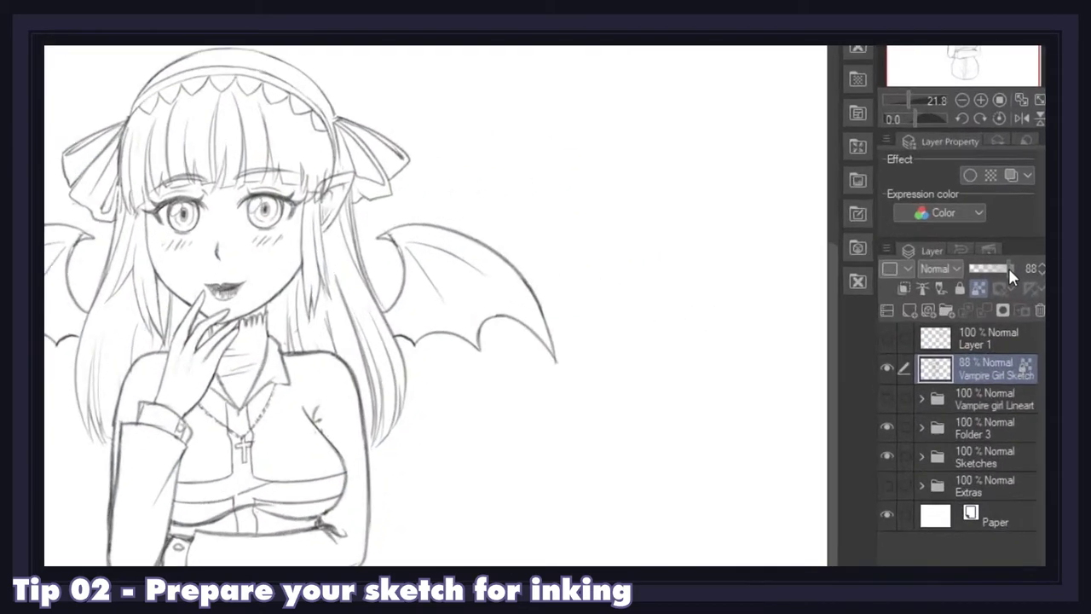
Step: Lower the opacity of the Vampire Girl Sketch layer to 10%
drag(1028, 244, 1012, 245)
drag(968, 283, 961, 284)
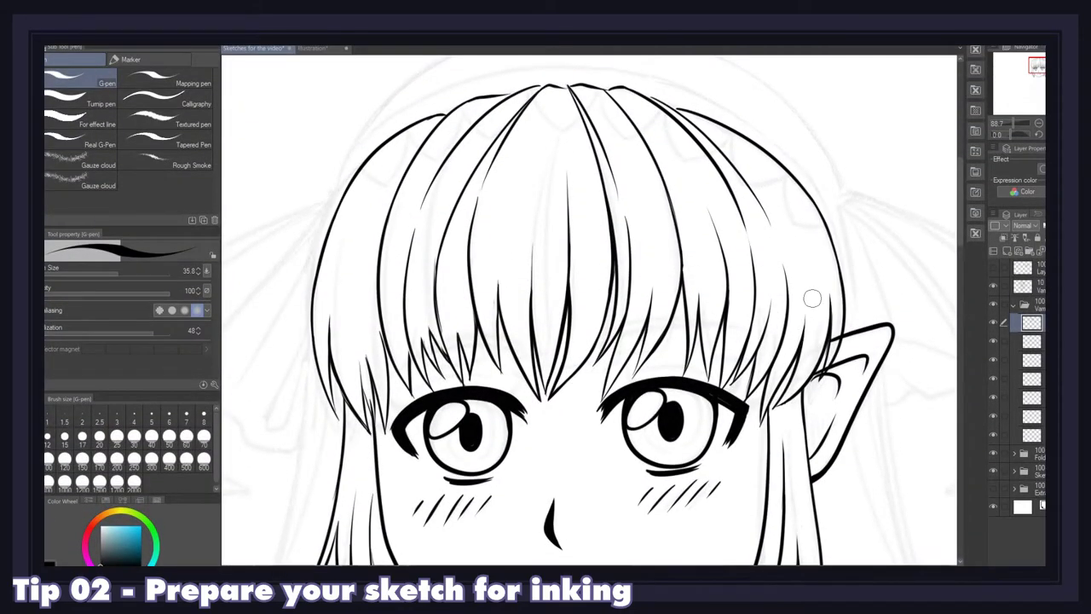
key(ctrl+minus)
key(ctrl+minus)
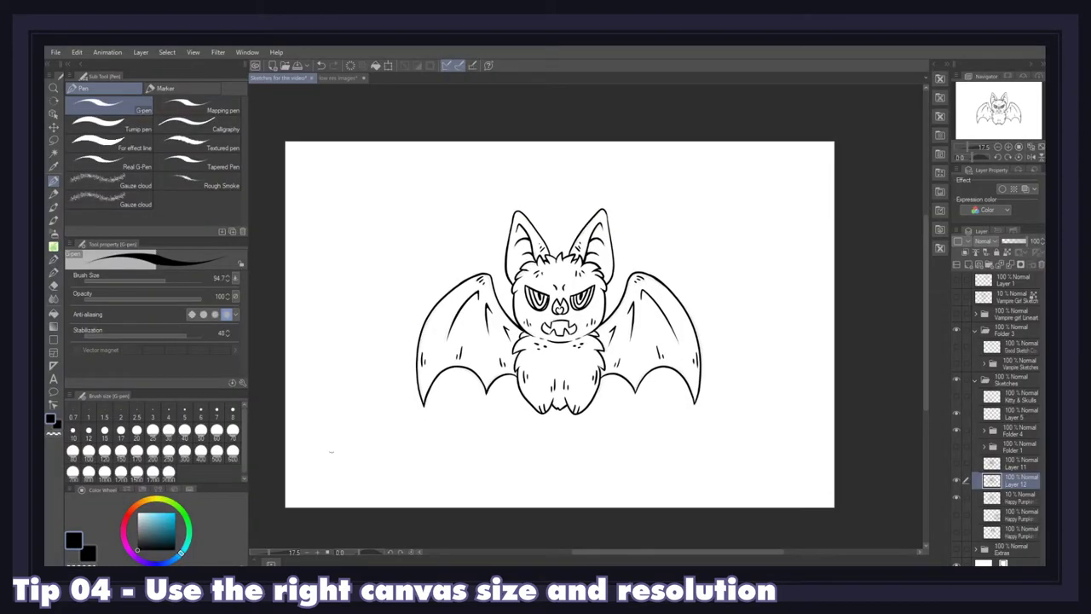
Step: Check the bat drawing's width, height and resolution in the Change Image Resolution settings
scroll(587, 312, up, 3)
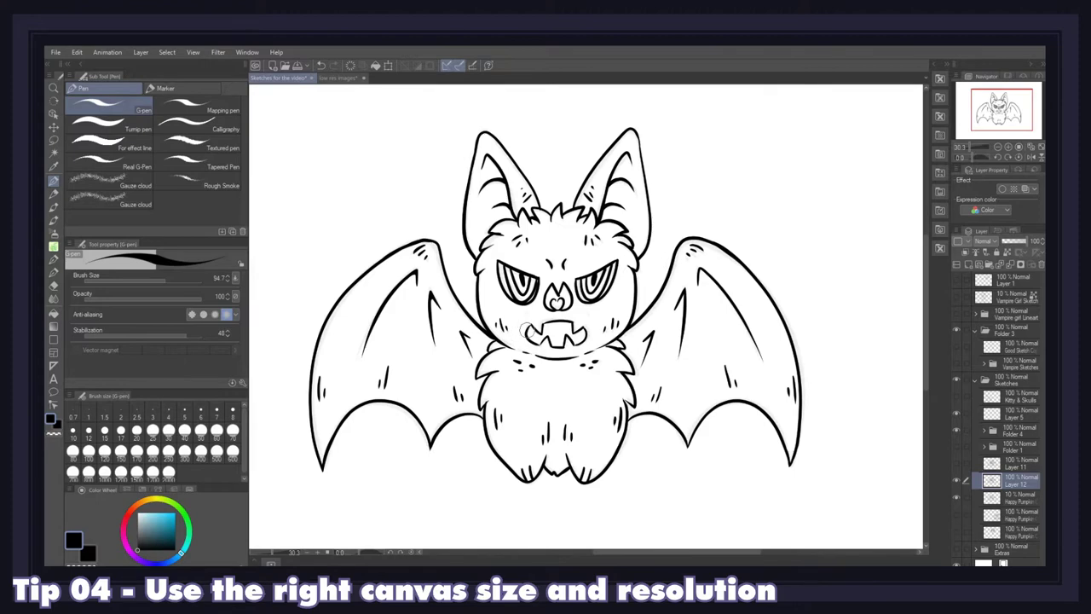
scroll(523, 330, down, 3)
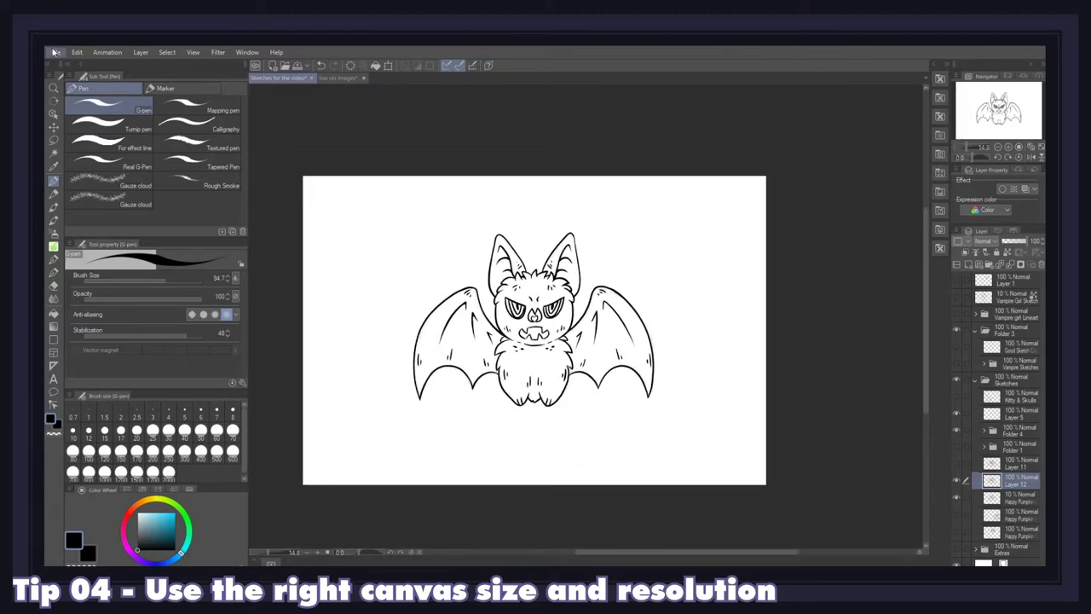
click(54, 52)
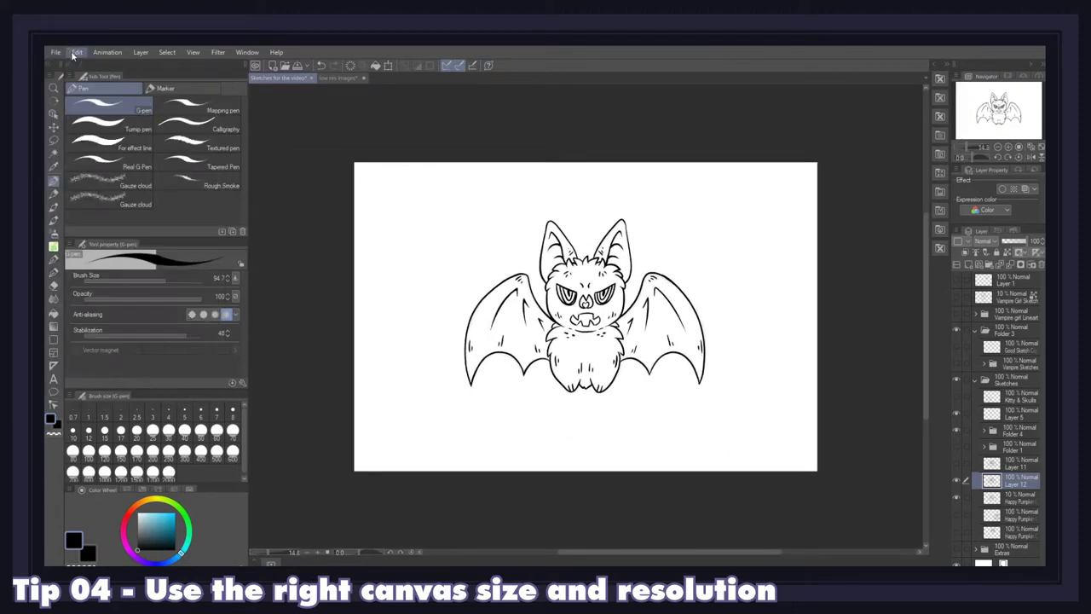
click(75, 52)
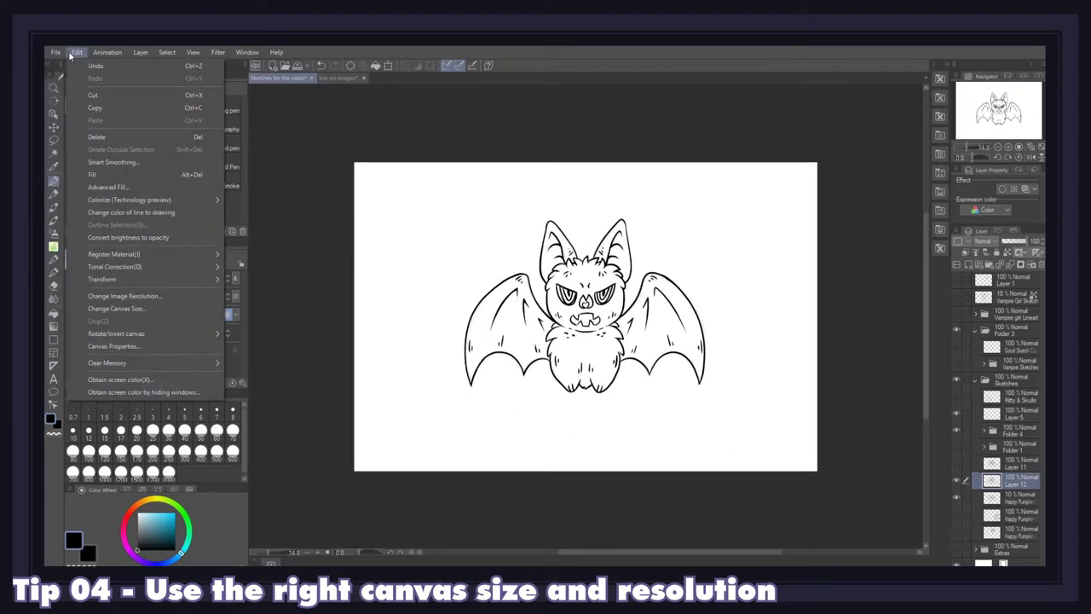
click(164, 295)
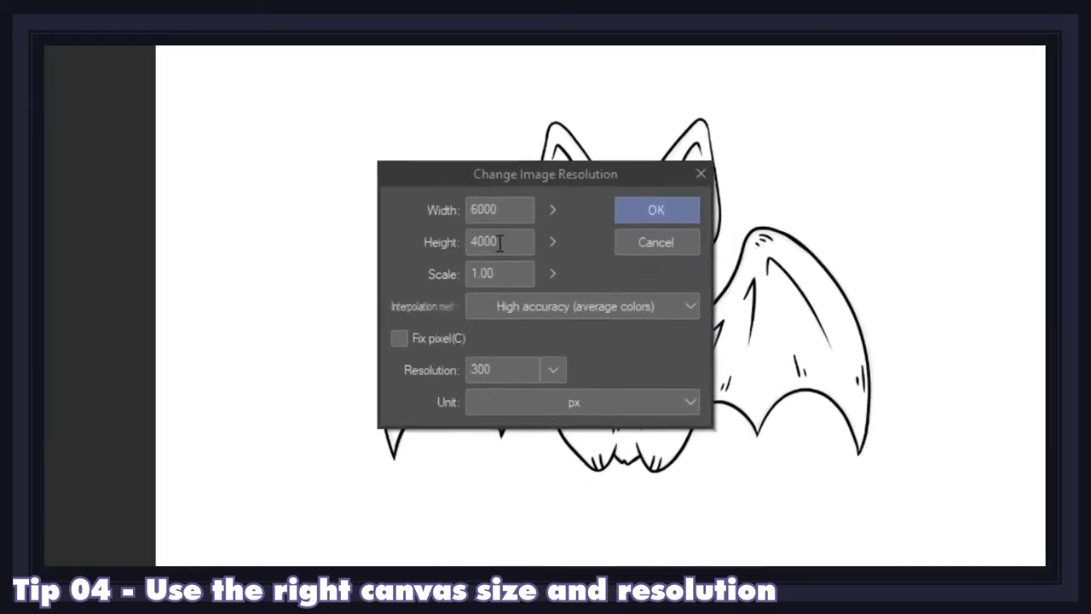
drag(501, 384, 430, 382)
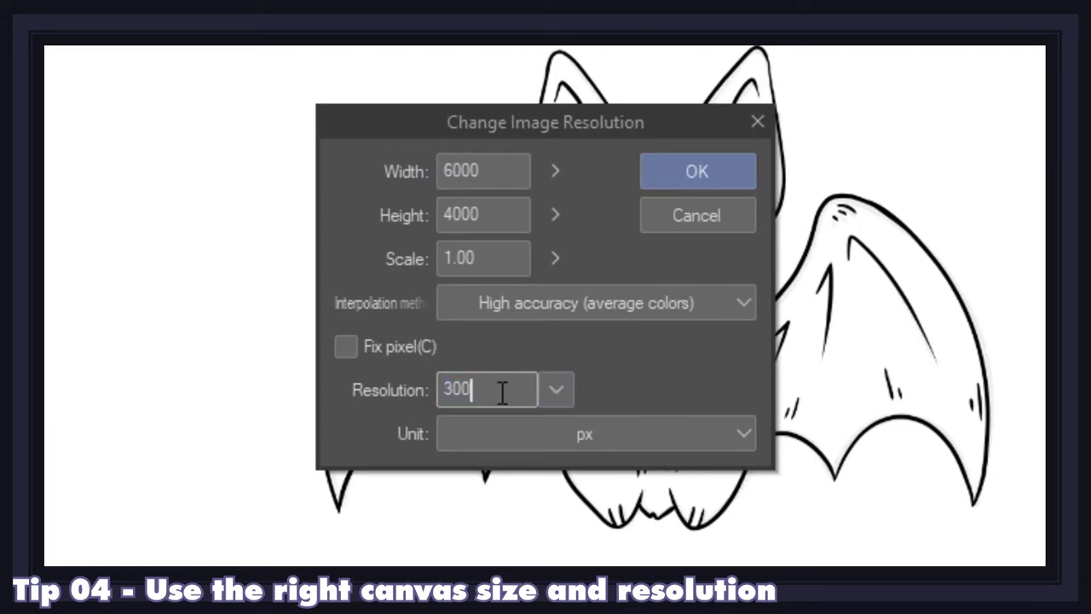
click(697, 171)
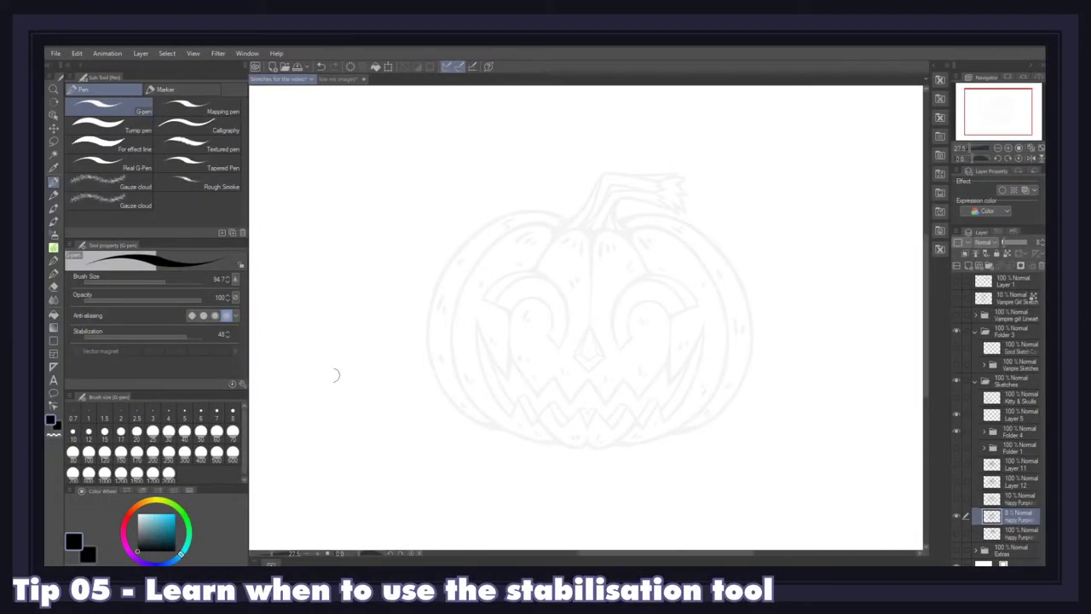
Step: Set the G-pen's stabilization to 50 and view its Correction settings in the sub tool details
drag(181, 339, 168, 361)
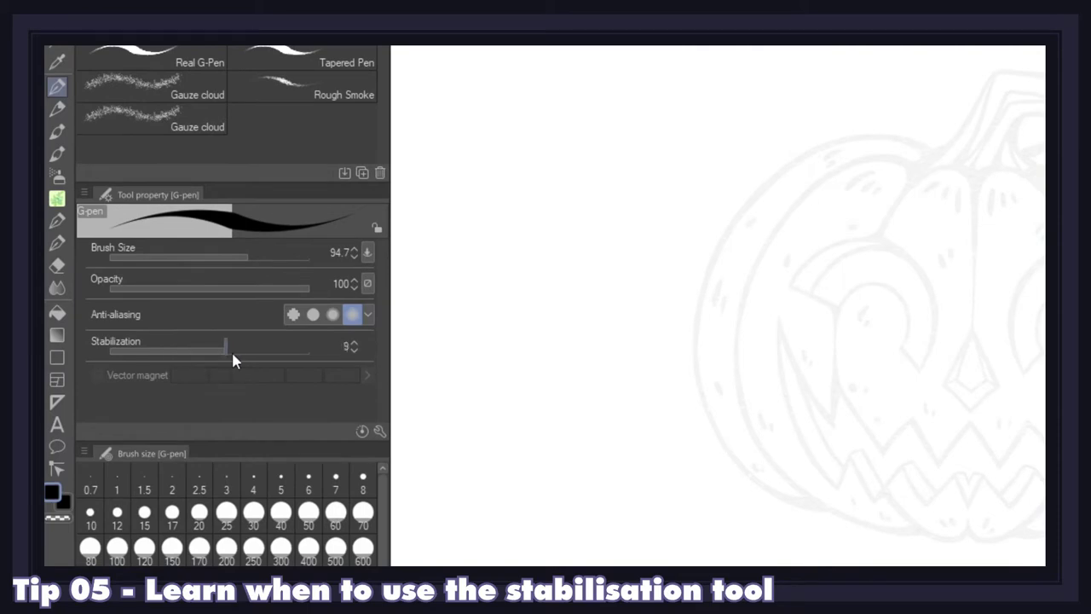
drag(282, 352, 294, 352)
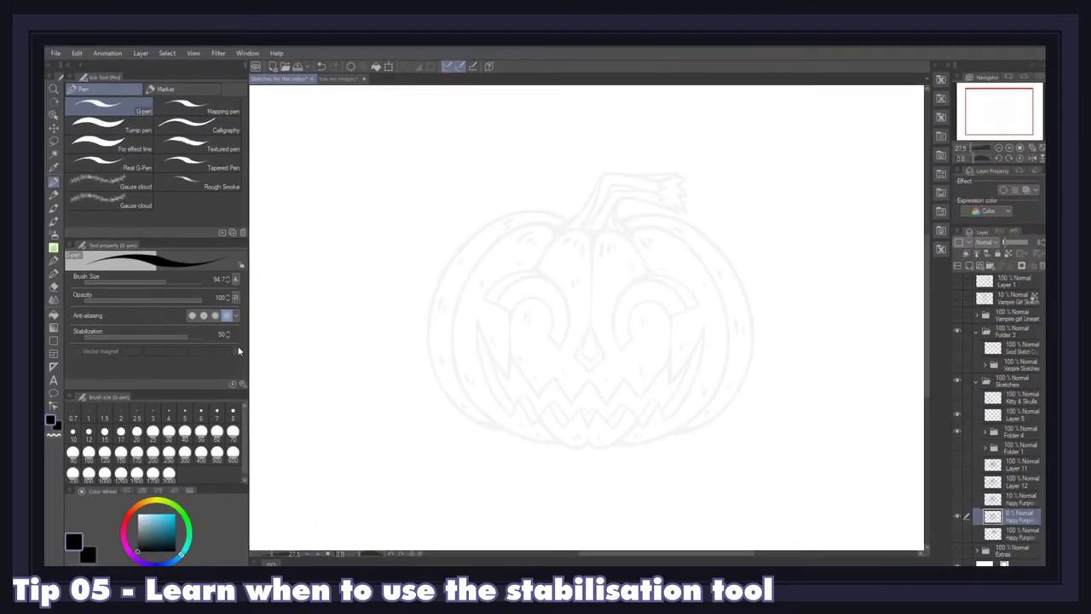
click(243, 385)
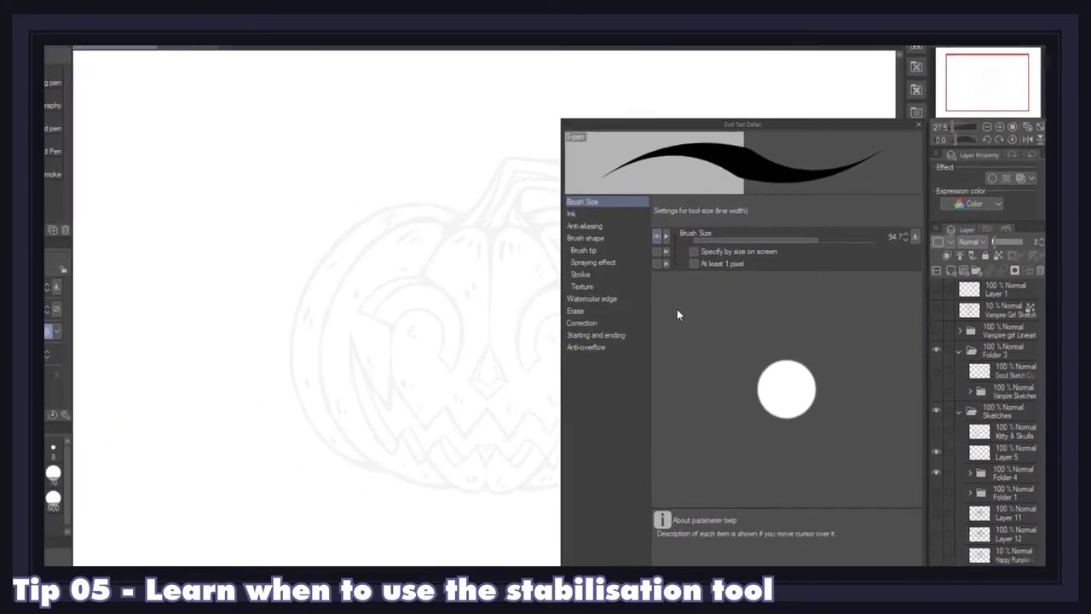
click(514, 343)
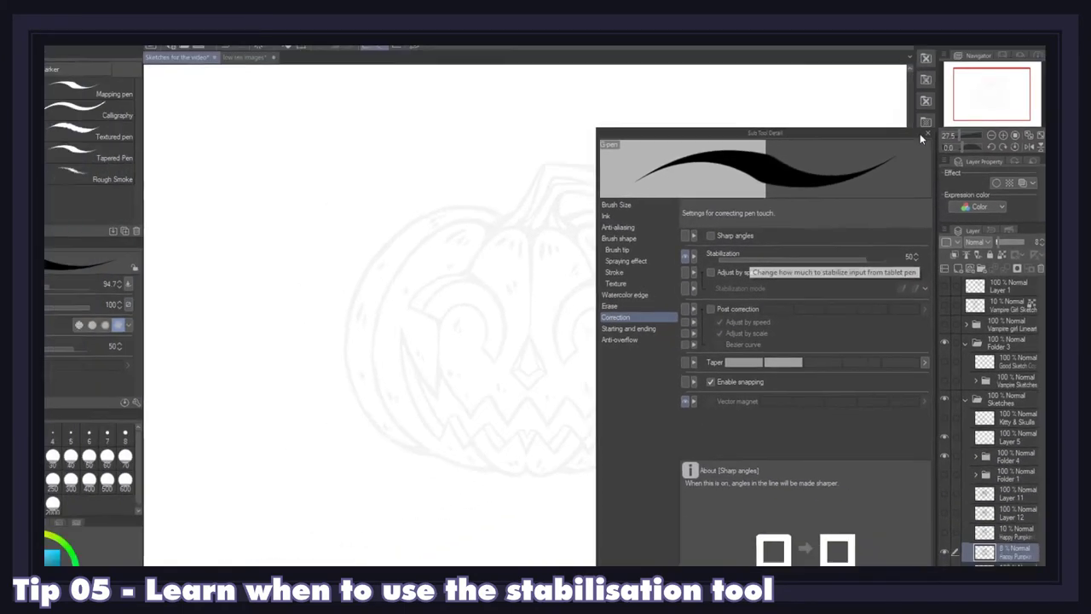
click(942, 146)
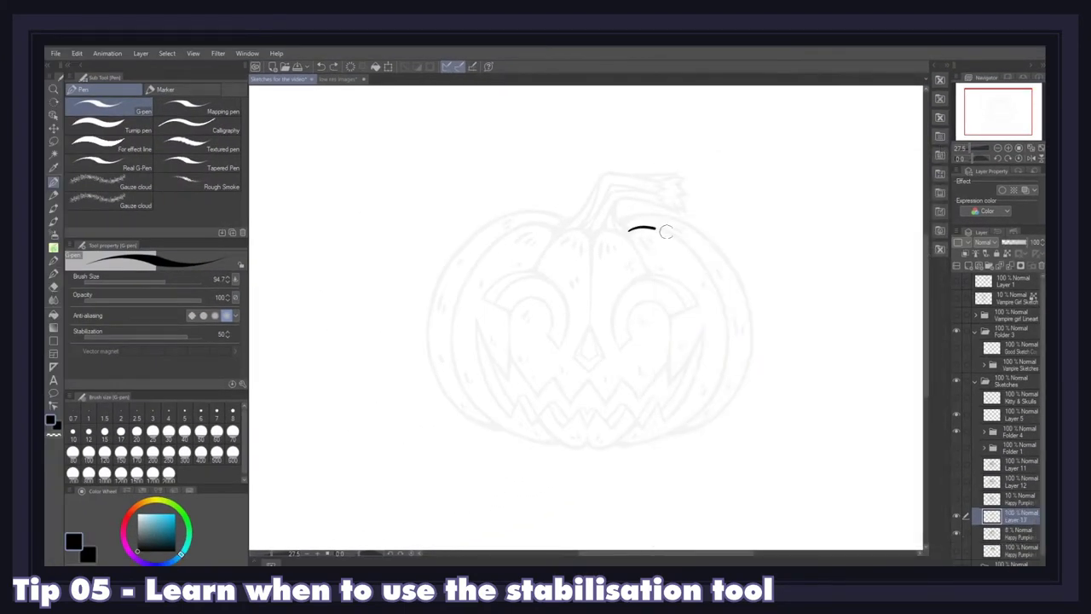
Step: Ink the inner and outer right curves and the outer left curve of the pumpkin sketch with the G-pen
mouse_move(665, 232)
mouse_down()
mouse_move(702, 288)
mouse_move(684, 409)
mouse_move(611, 457)
mouse_up()
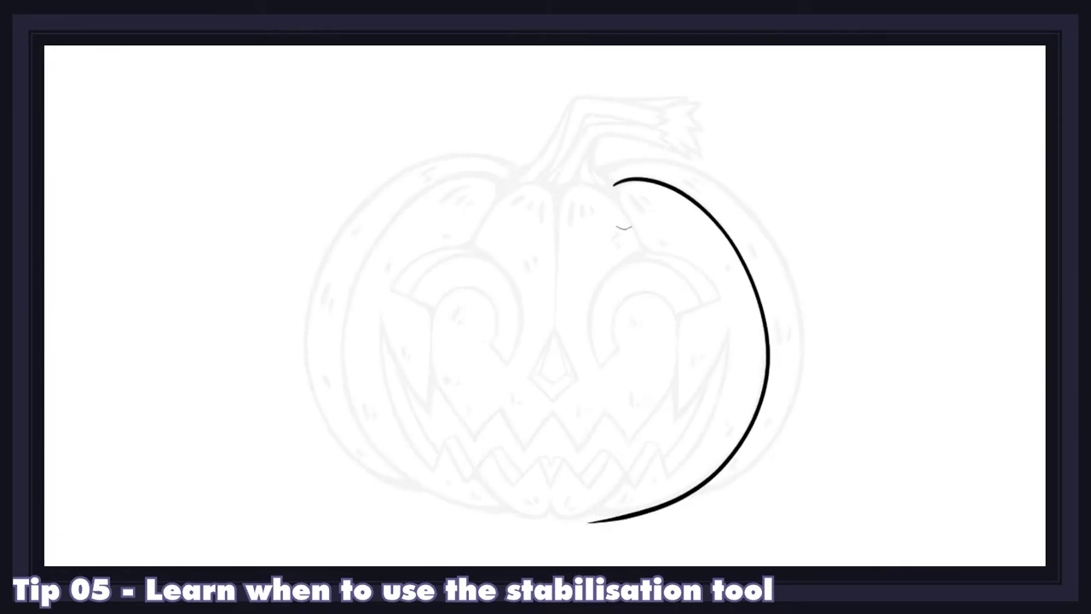
mouse_move(602, 170)
mouse_down()
mouse_move(690, 163)
mouse_move(732, 190)
mouse_move(776, 247)
mouse_up()
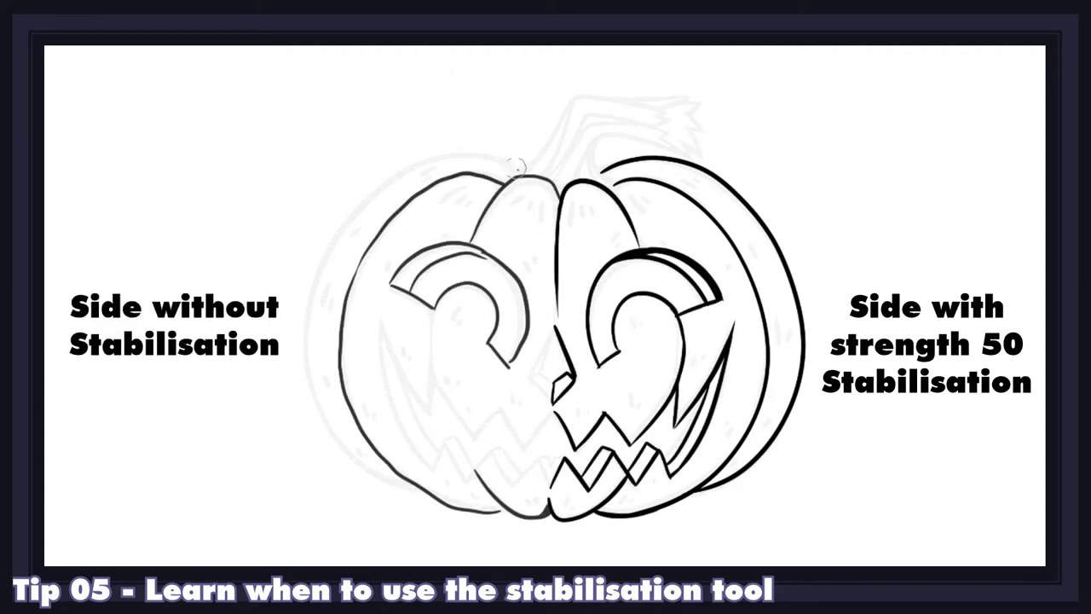
mouse_move(514, 167)
mouse_down()
mouse_move(477, 154)
mouse_move(397, 163)
mouse_up()
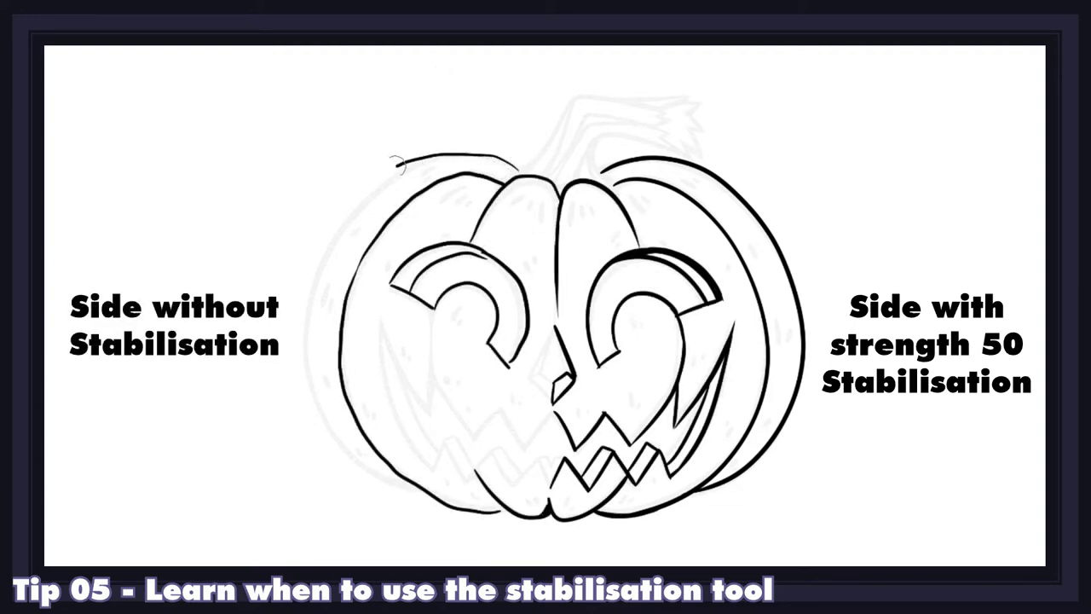
mouse_move(317, 281)
mouse_down()
mouse_move(400, 495)
mouse_move(477, 426)
mouse_move(429, 433)
mouse_up()
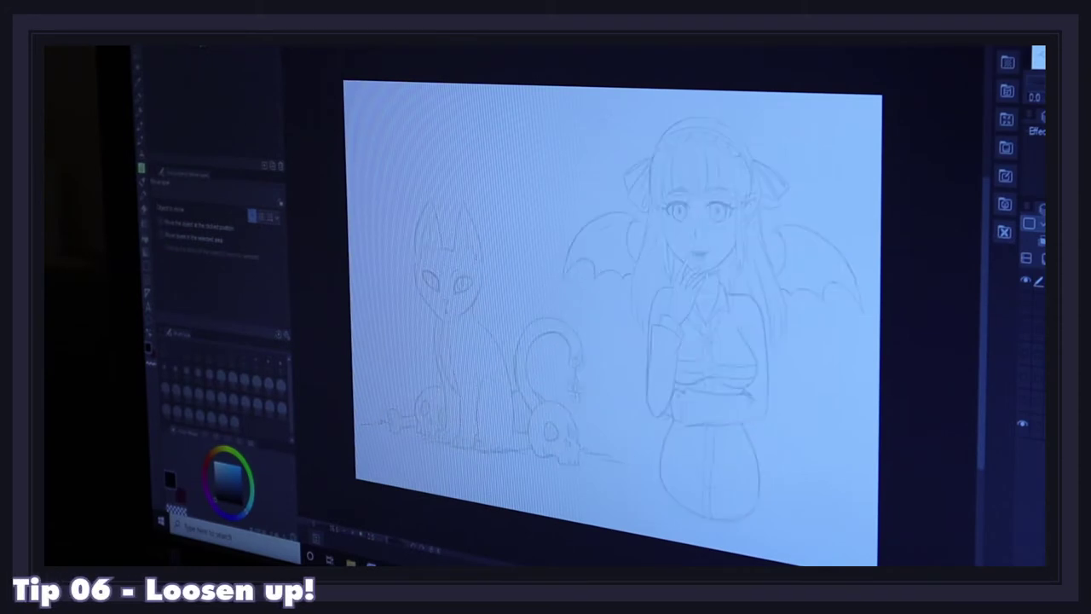
scroll(710, 189, up, 3)
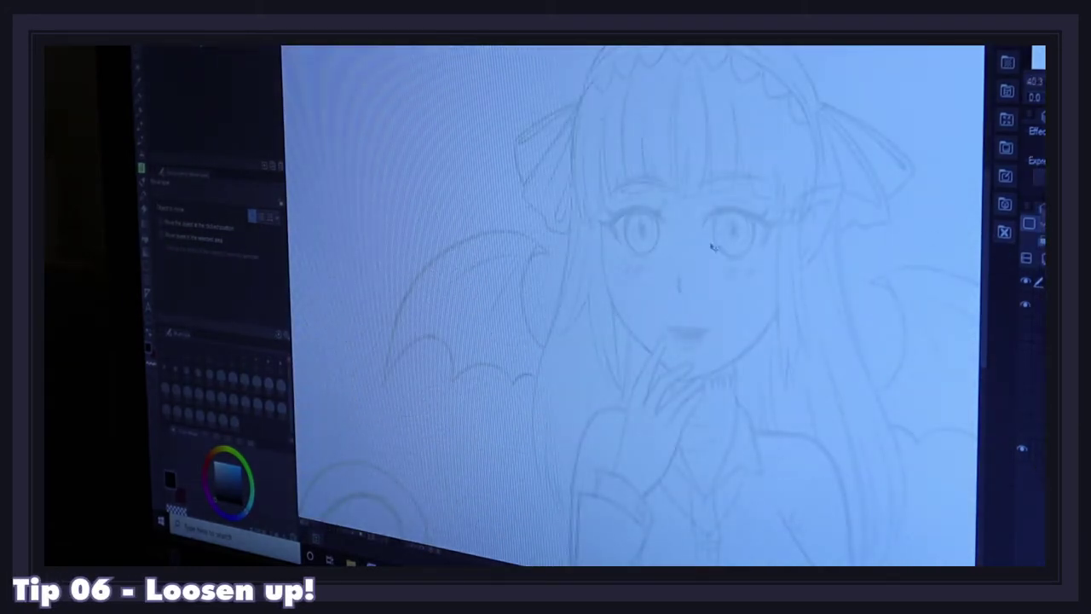
scroll(567, 211, up, 3)
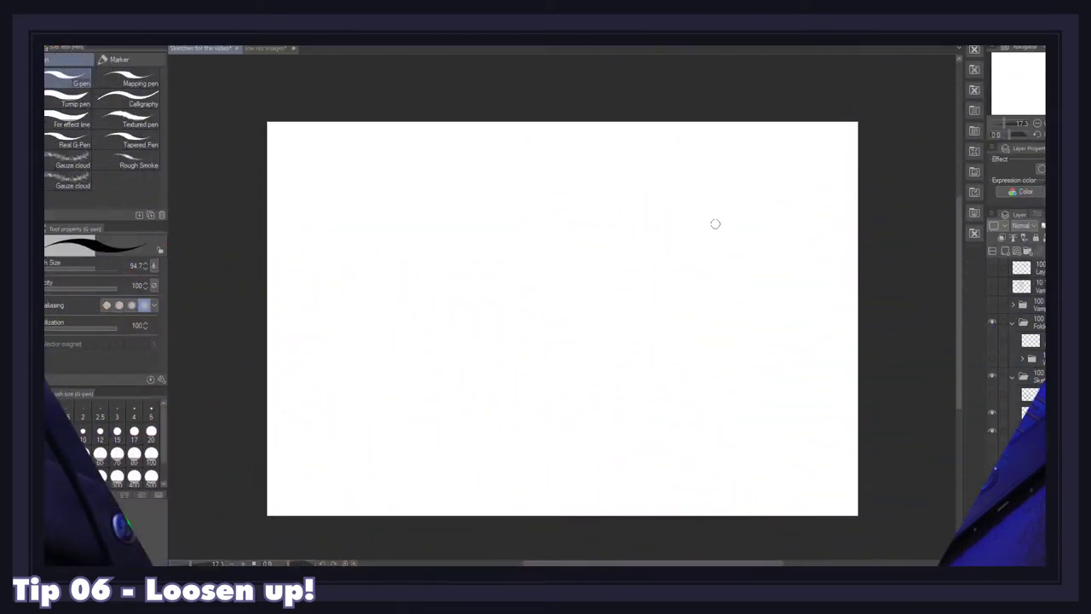
Step: Fill the blank canvas with practice strokes: parallel lines in several directions, circles of varying size and spirals
drag(713, 221, 742, 246)
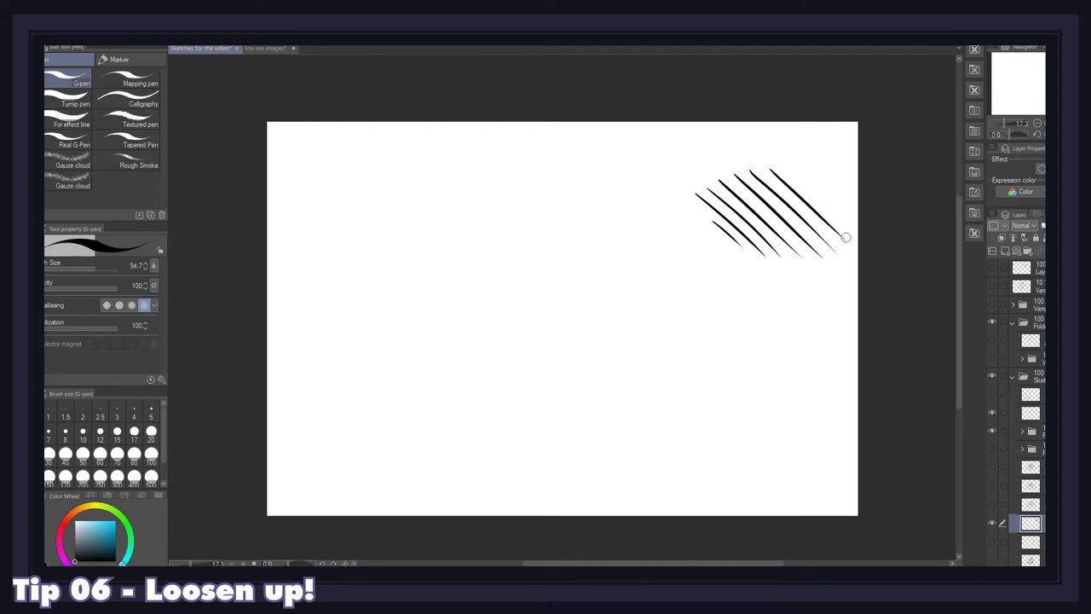
drag(846, 237, 643, 444)
drag(641, 372, 596, 421)
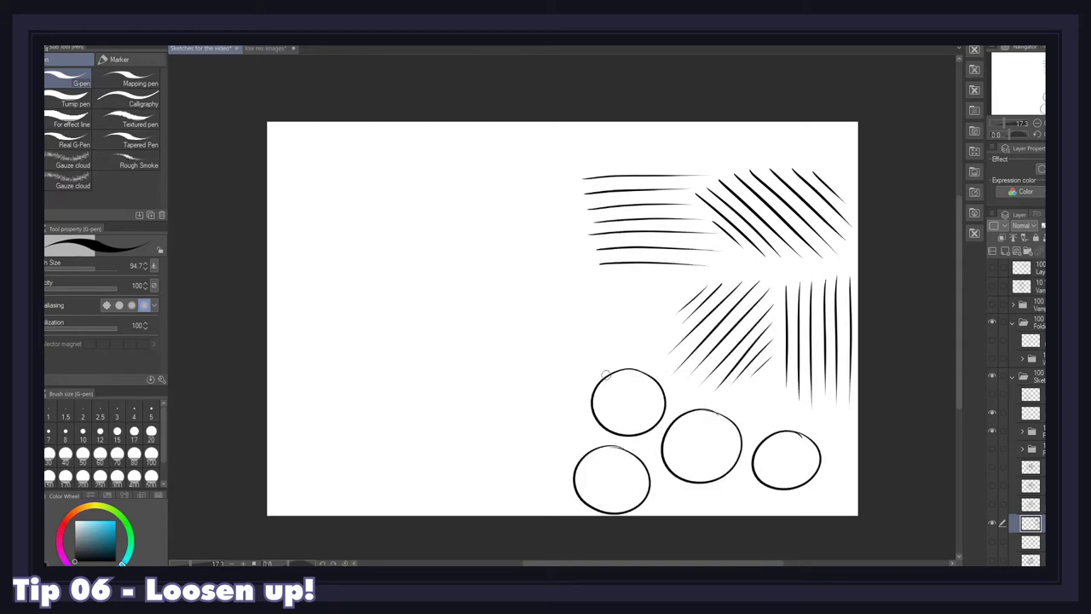
mouse_move(605, 375)
mouse_down()
mouse_move(370, 378)
mouse_move(396, 361)
mouse_up()
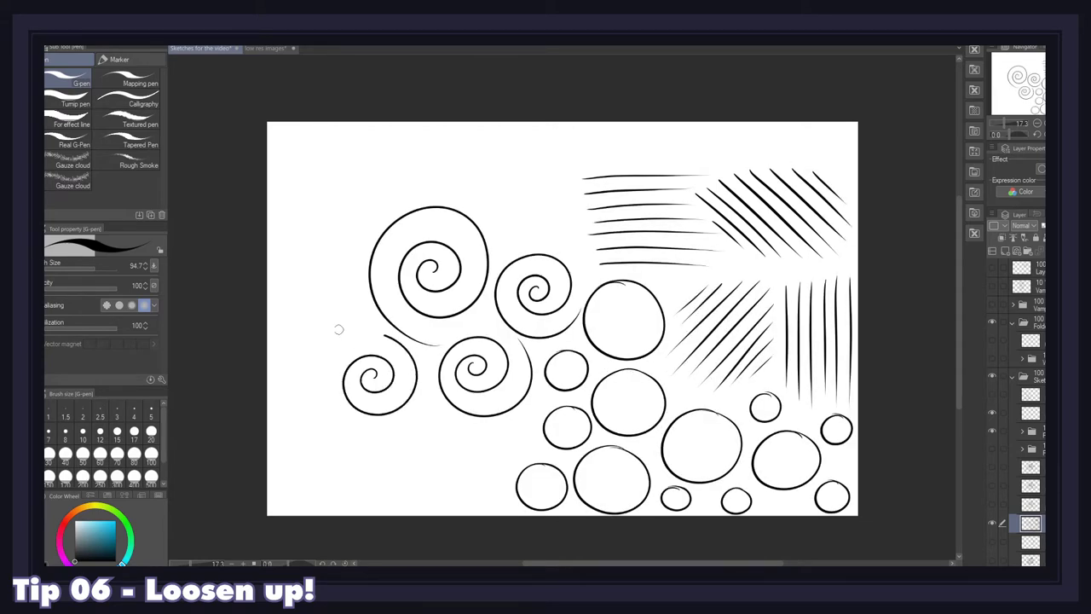
drag(339, 329, 358, 443)
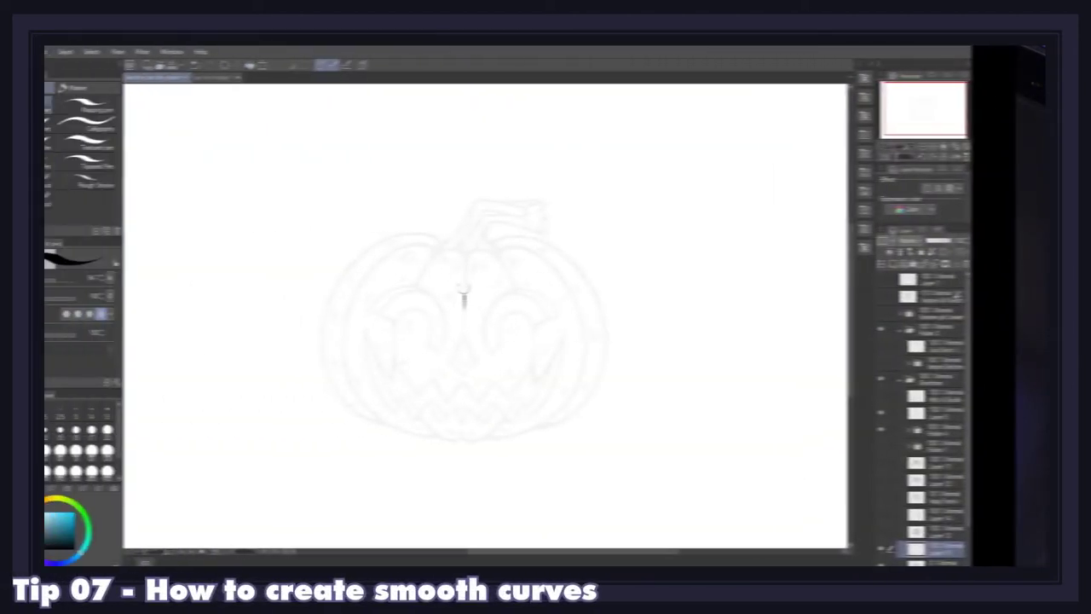
Step: Try to ink the pumpkin's right outline with short overlapping strokes and undo the last stroke
drag(572, 254, 584, 294)
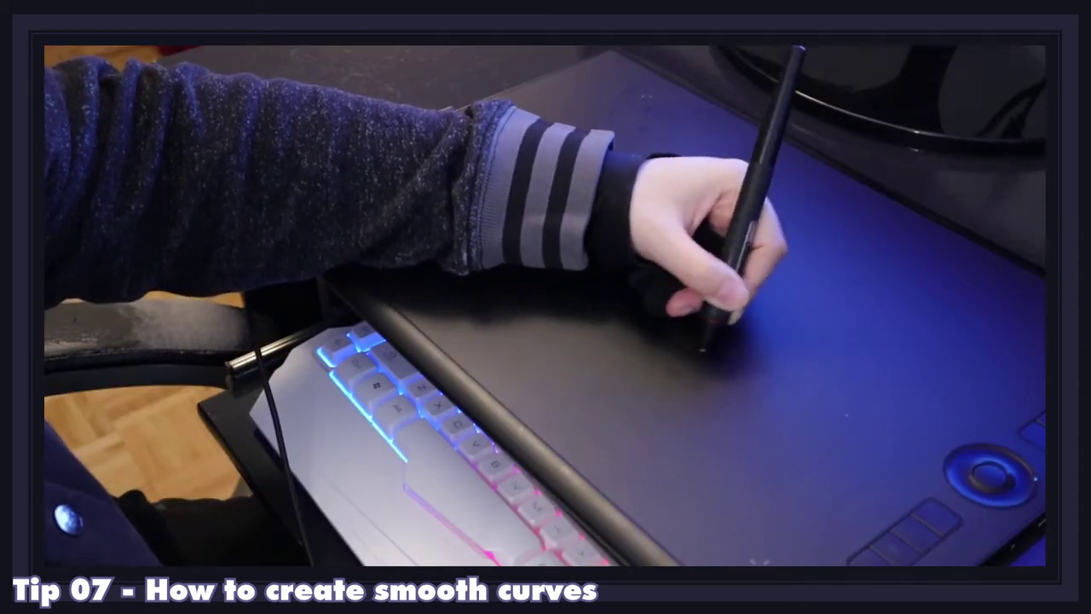
mouse_move(601, 202)
mouse_down()
mouse_move(628, 199)
mouse_move(716, 243)
mouse_move(702, 219)
mouse_move(758, 319)
mouse_move(721, 251)
mouse_move(753, 366)
mouse_move(740, 324)
mouse_up()
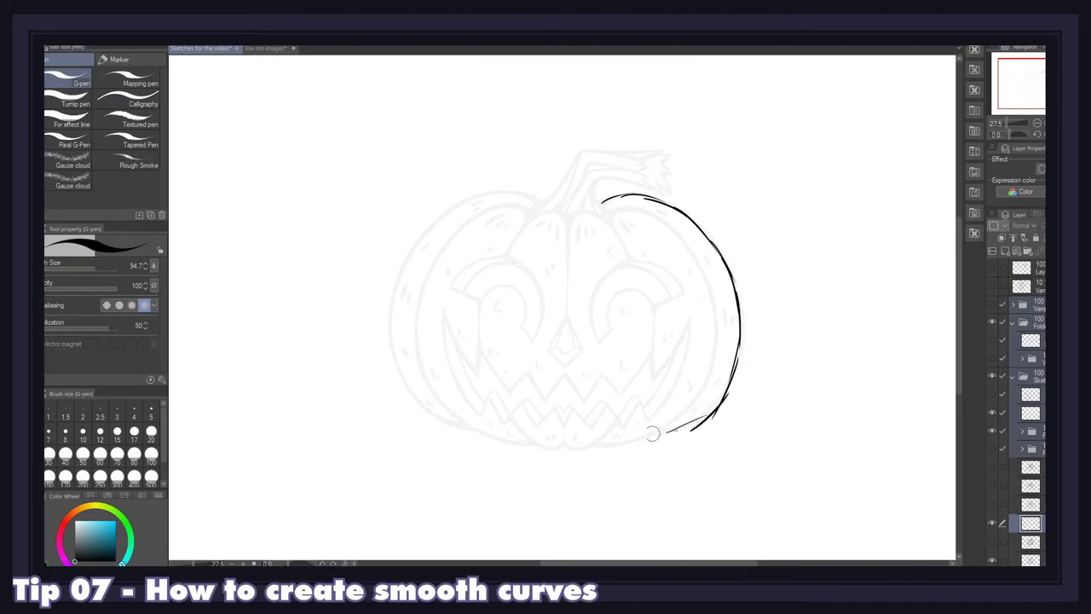
key(ctrl+z)
Step: Ink the pumpkin's contours, face and stem with long smooth pen strokes, cleaning them with the eraser, and start the outer right curve
key(e)
key(p)
key(e)
key(p)
key(e)
key(p)
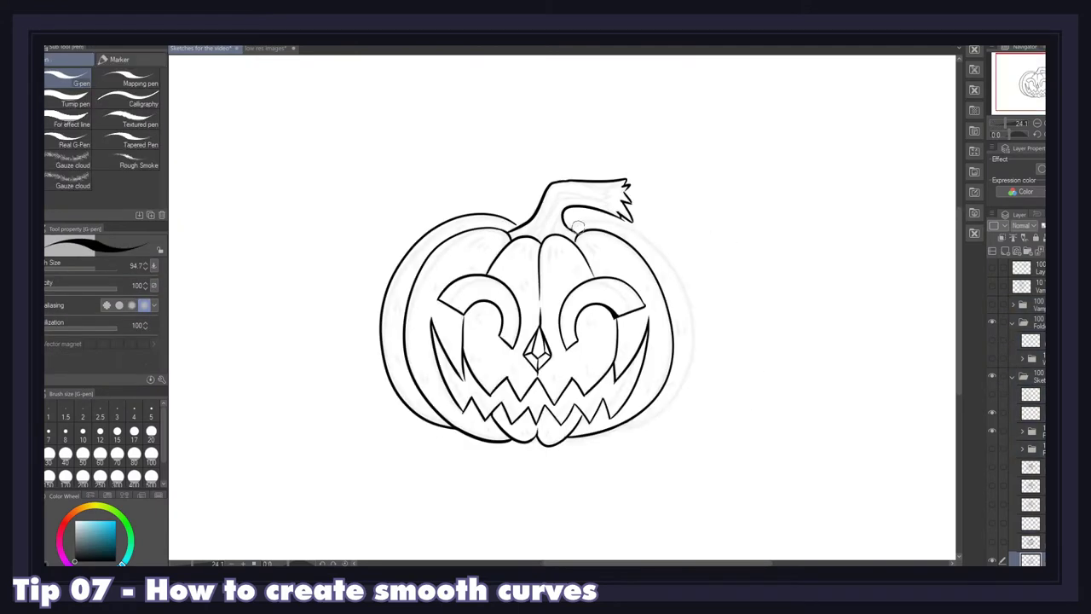
drag(571, 227, 618, 224)
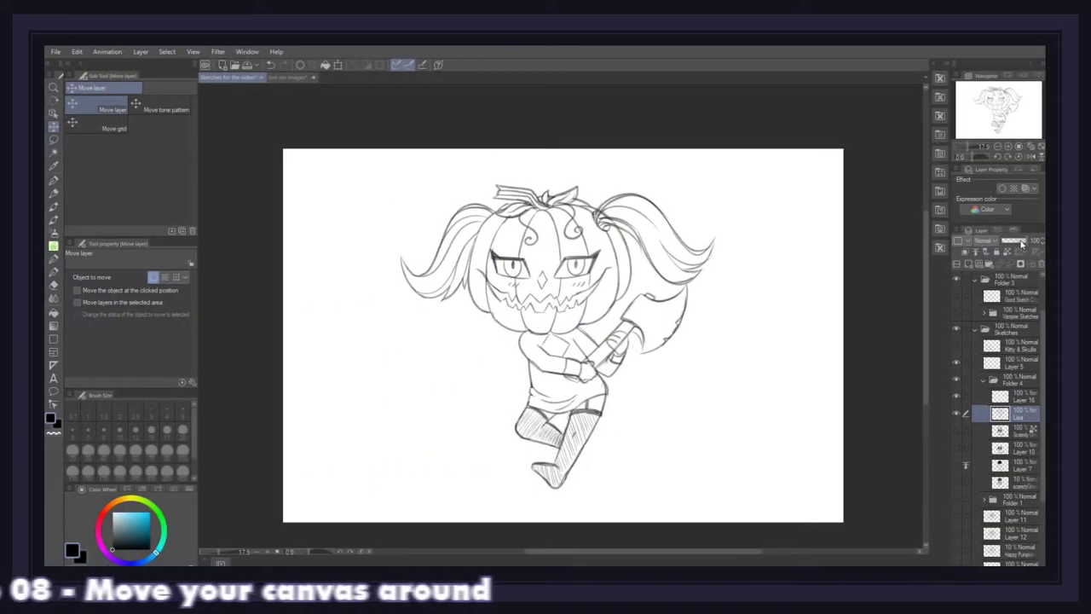
Step: Lower the pumpkin girl sketch layer's opacity to 13% and make Layer 16 above it active
drag(1027, 241, 1006, 243)
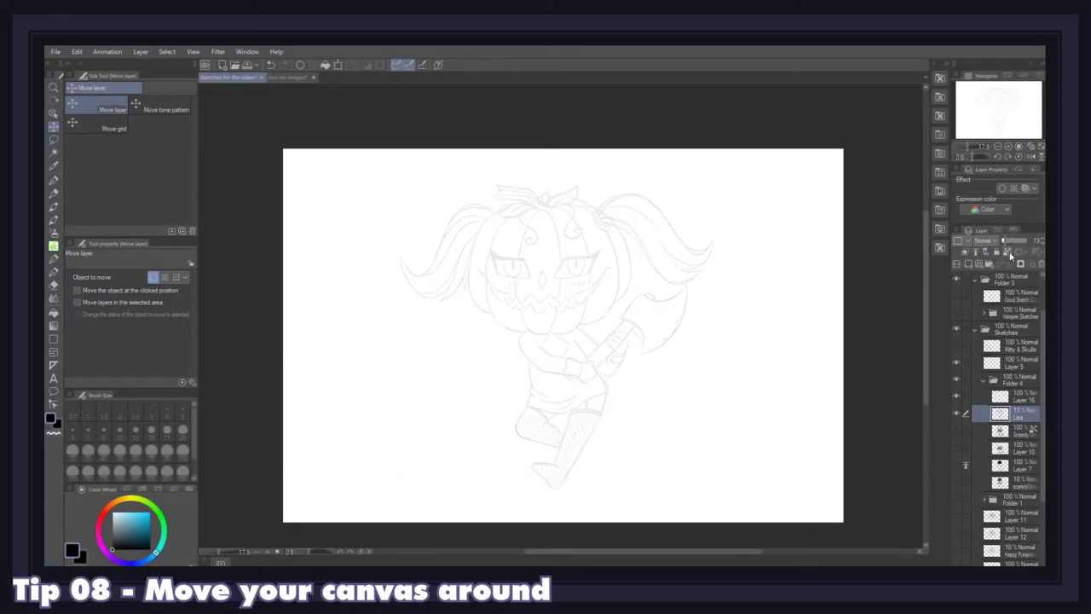
click(966, 399)
Step: Ink the pumpkin girl's right-hand eye, nose and half of the jagged mouth with the G-pen
scroll(552, 260, up, 5)
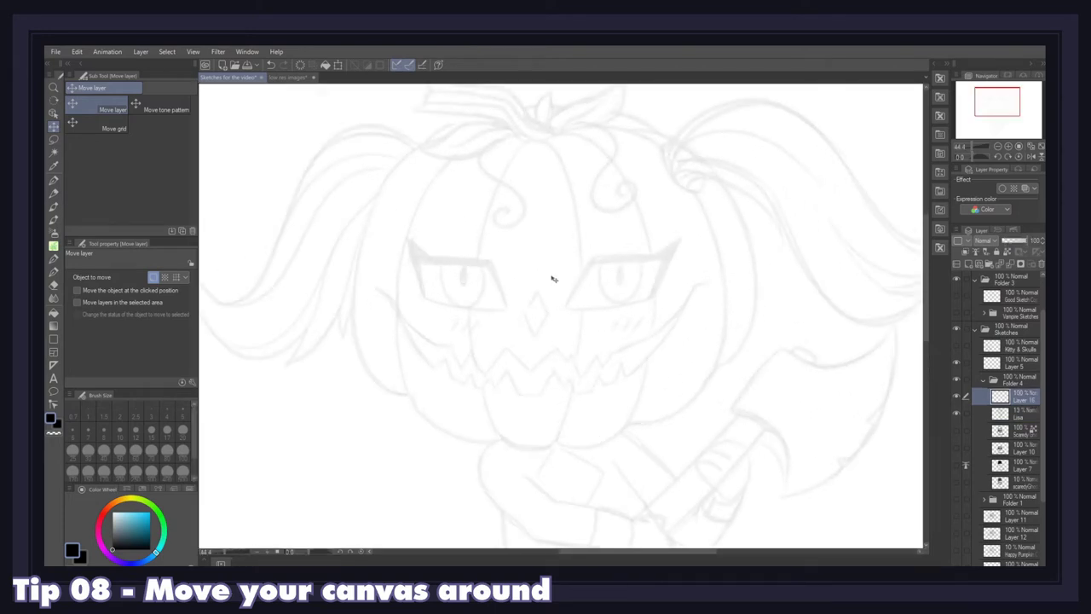
key(p)
mouse_move(564, 307)
mouse_down()
mouse_move(601, 264)
mouse_move(528, 374)
mouse_move(558, 347)
mouse_move(578, 381)
mouse_move(636, 341)
mouse_up()
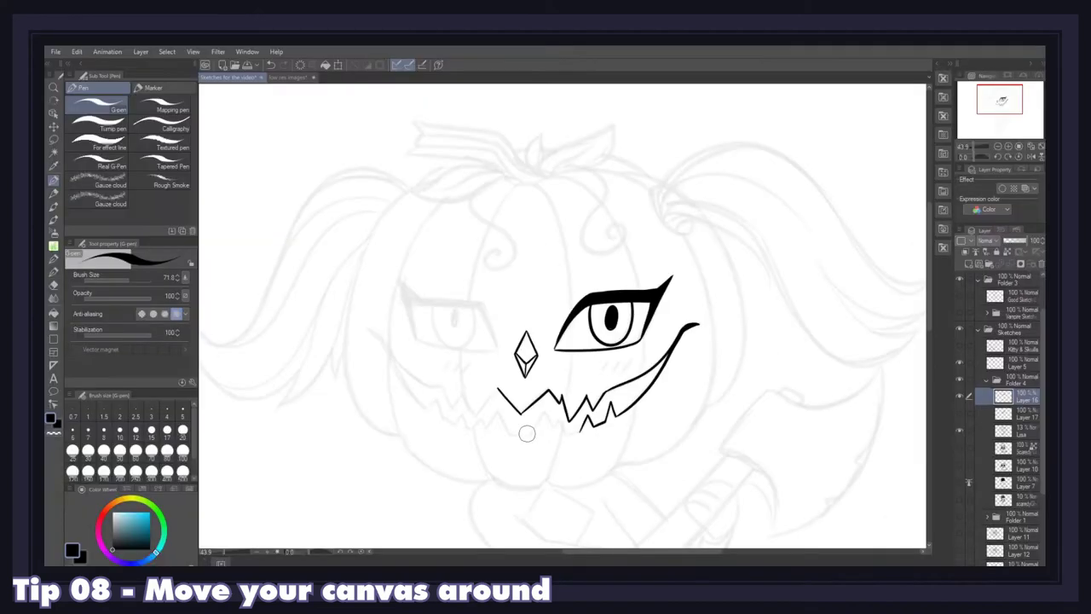
Step: Ink the side and lower segment curves of the pumpkin head around the finished eye with the G-pen
key(r)
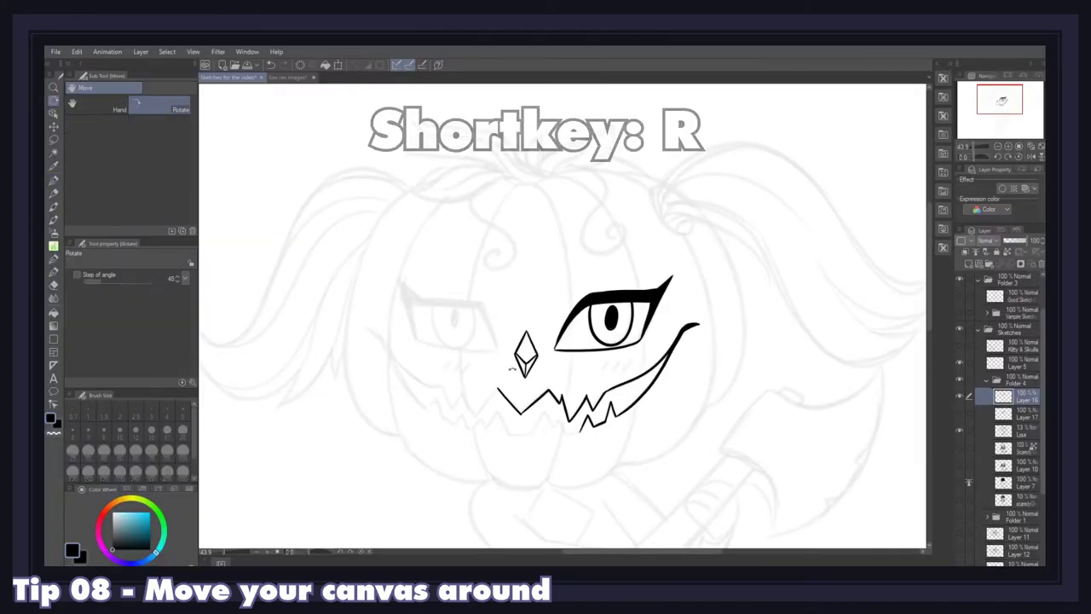
drag(406, 323, 449, 433)
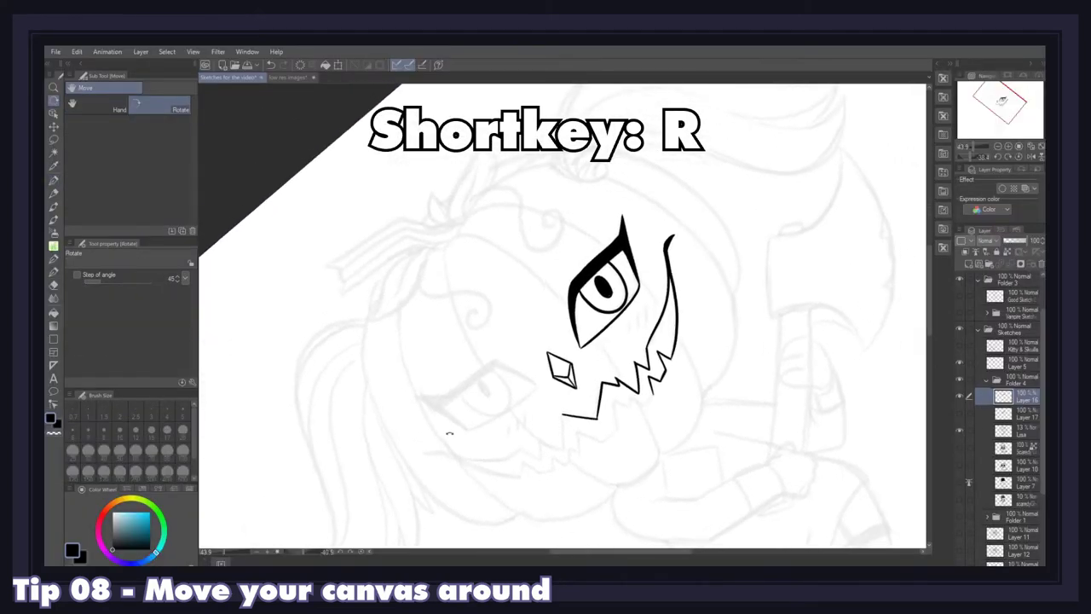
key(p)
drag(658, 202, 722, 261)
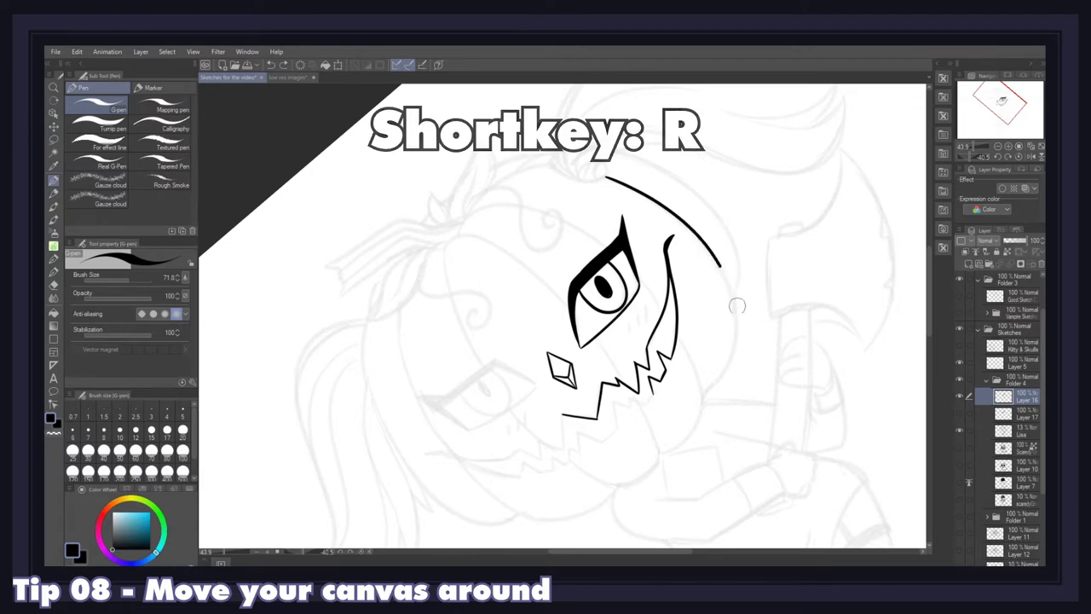
mouse_move(618, 156)
mouse_down()
mouse_move(735, 341)
mouse_move(635, 482)
mouse_up()
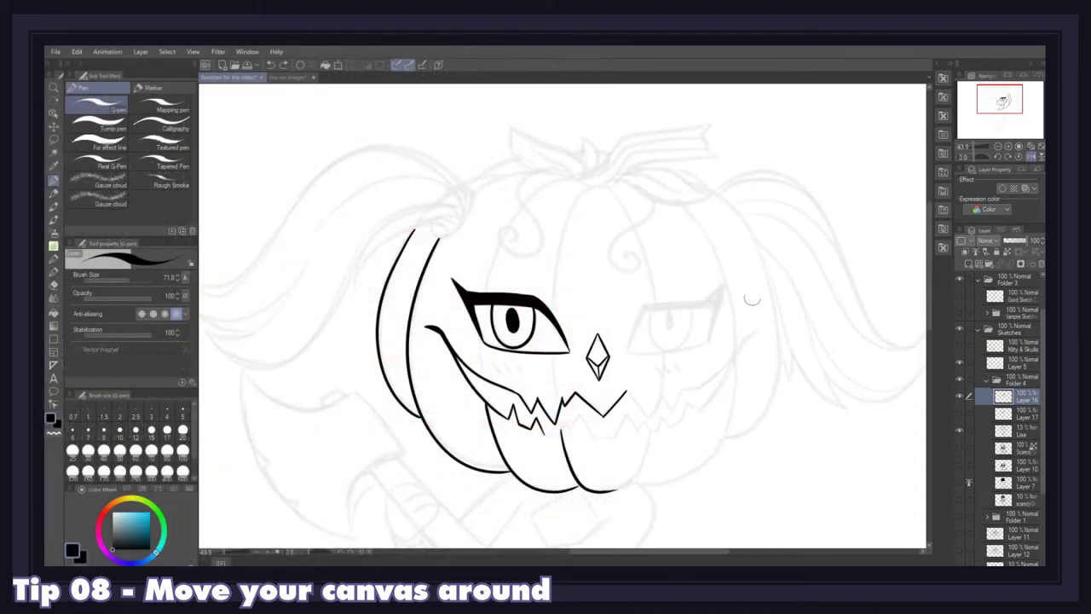
Step: Ink the next long contour curve of the pumpkin girl's head with the G-pen
key(r)
drag(597, 460, 602, 311)
key(p)
drag(587, 153, 645, 242)
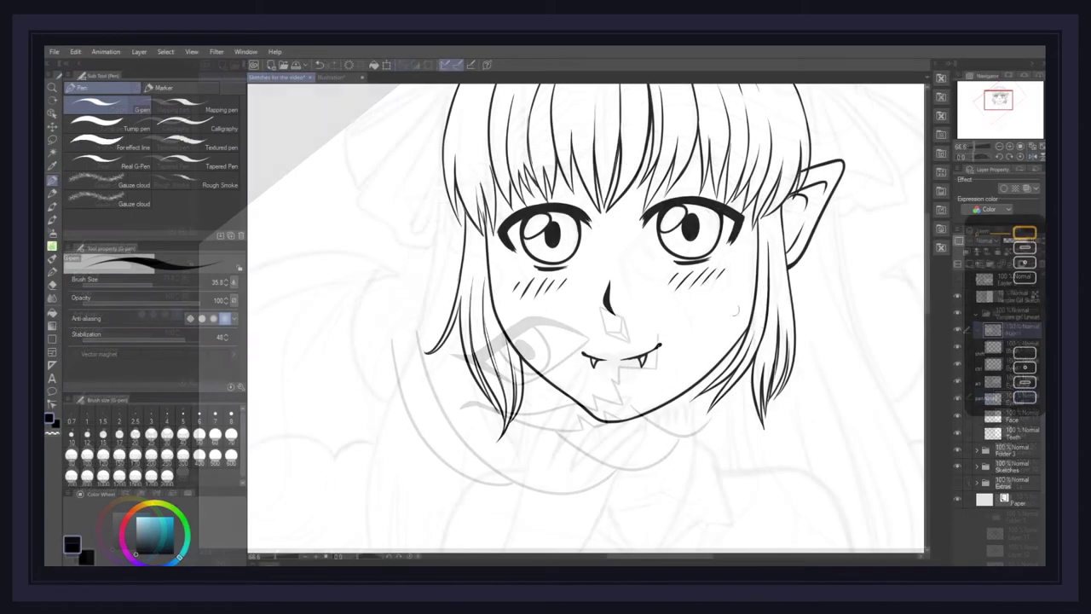
Step: Redraw the fringe strand between the vampire girl's eyes on the Hair layer with the G-pen, matching the neighbouring line width
scroll(537, 415, down, 2)
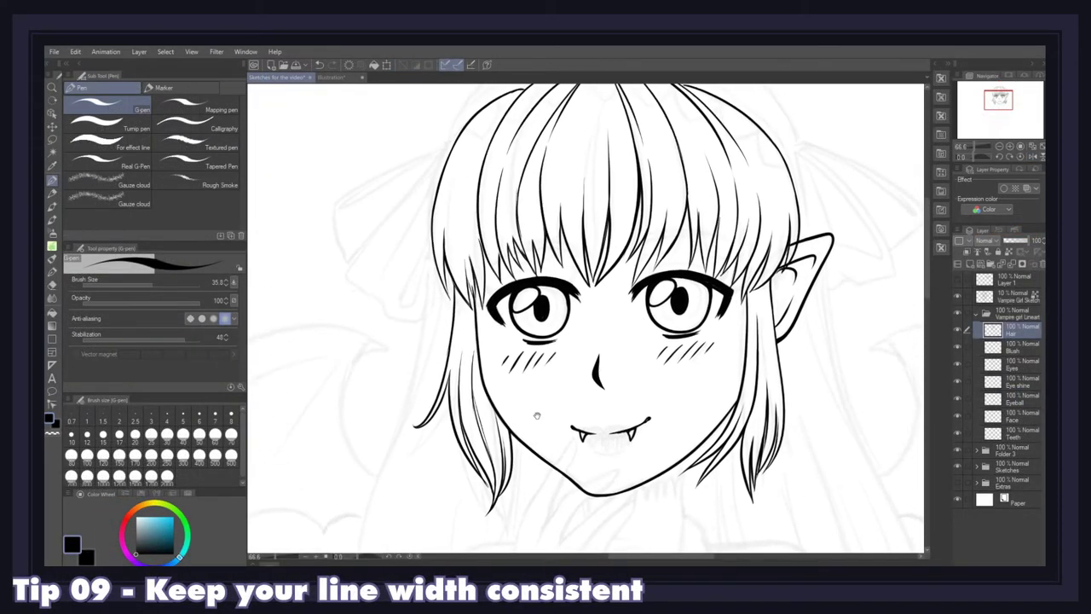
drag(537, 415, 540, 397)
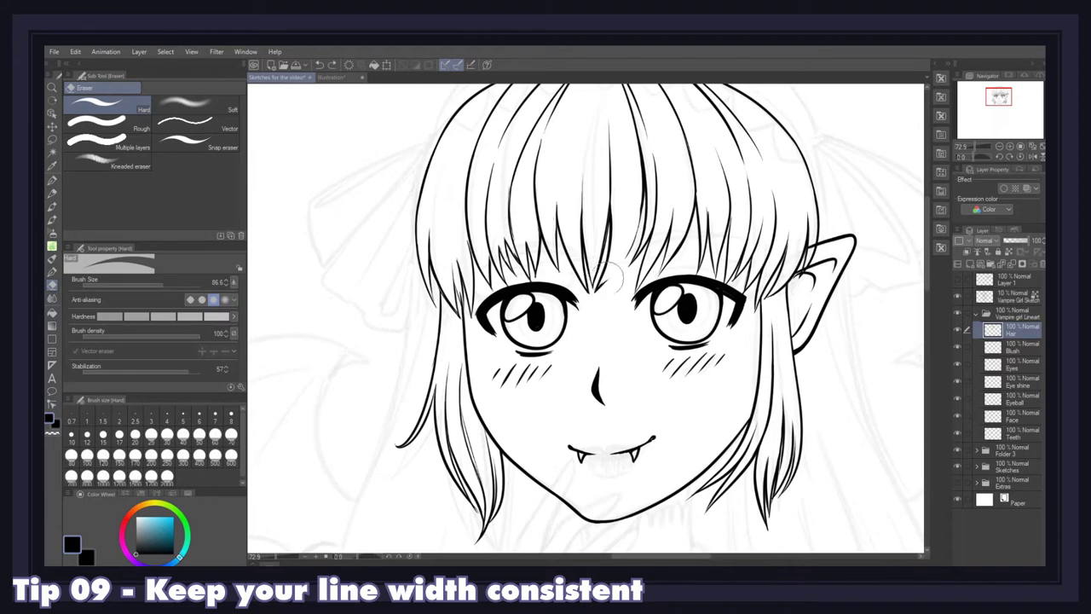
key(p)
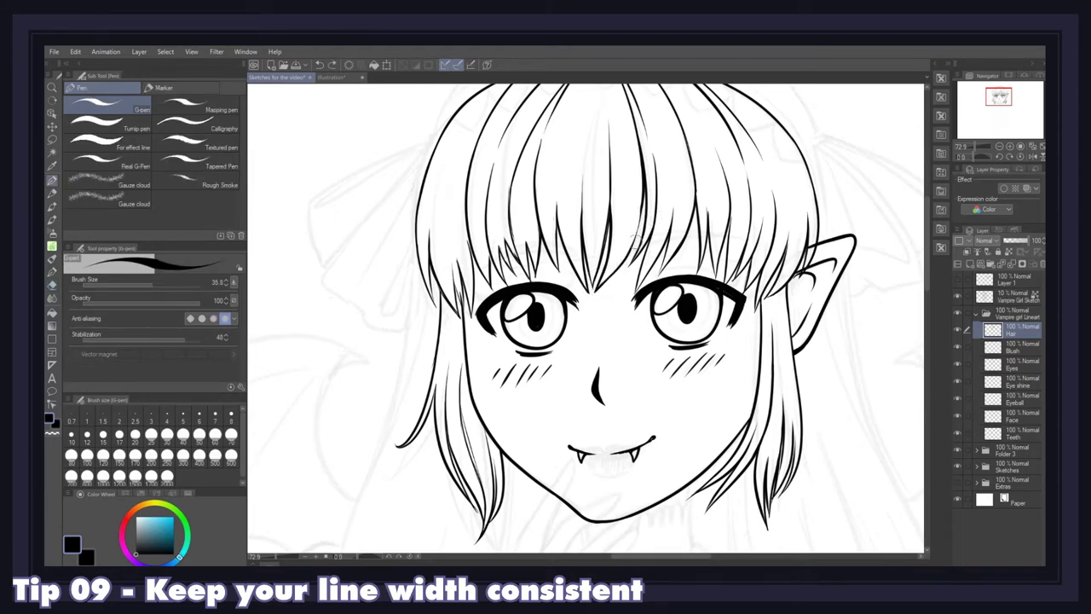
drag(594, 268, 604, 361)
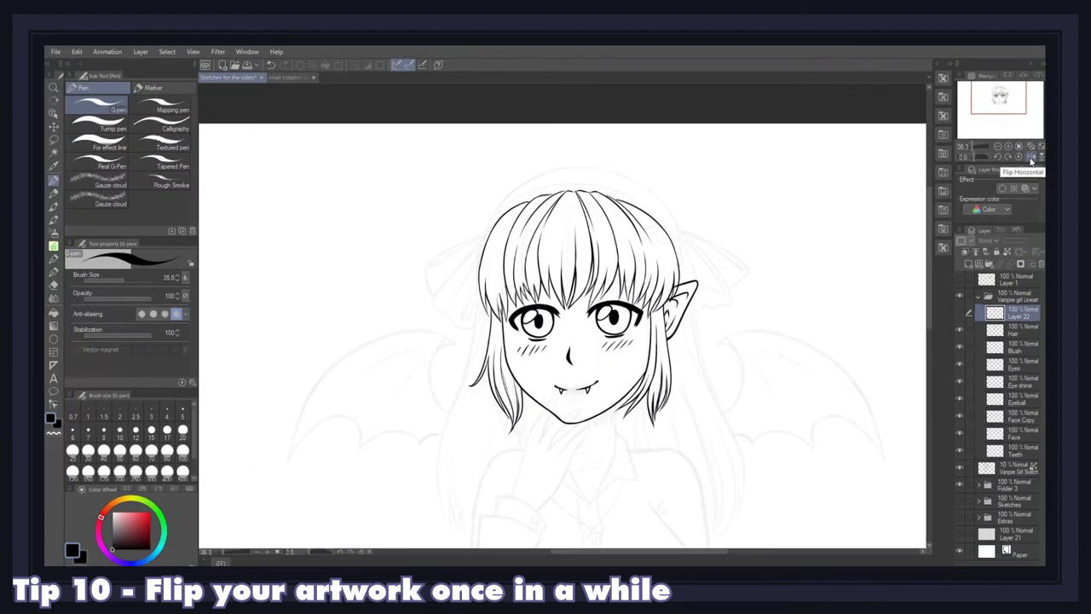
Step: Flip the vampire girl canvas horizontally and back to check the face's proportions
click(1031, 162)
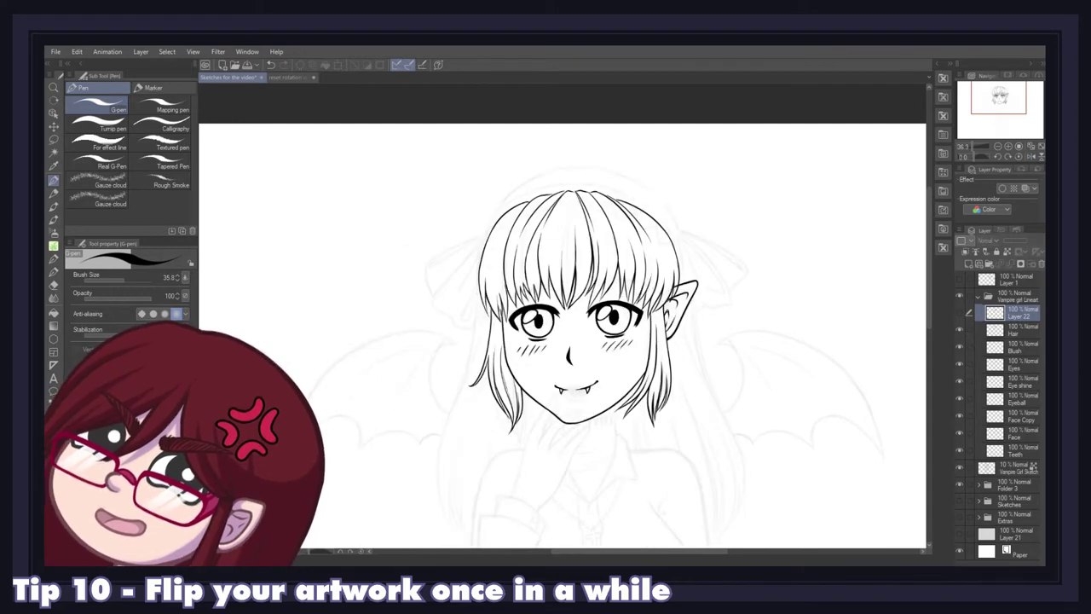
click(1031, 162)
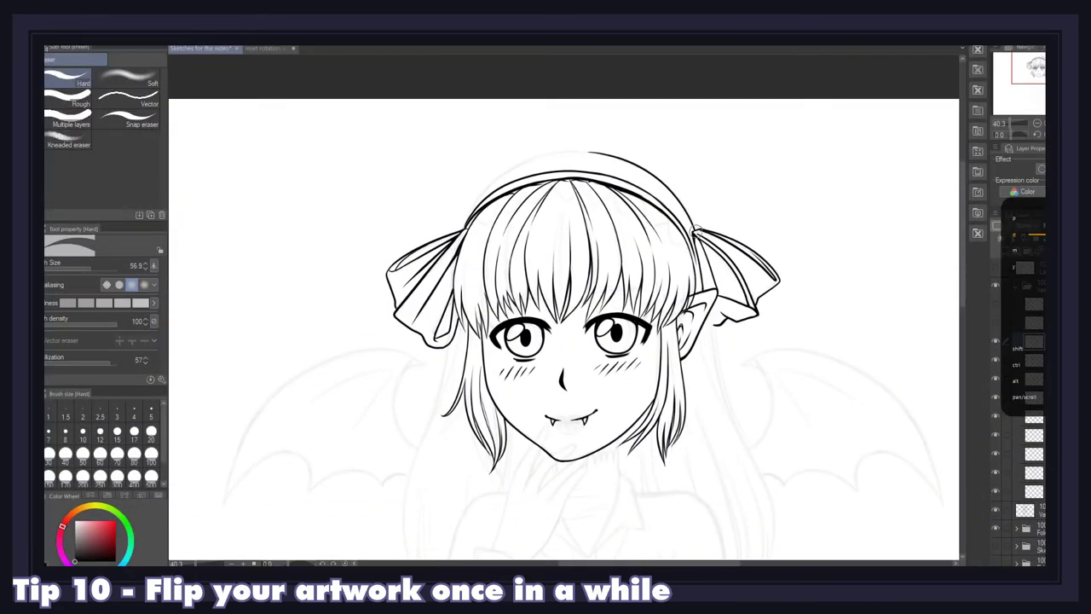
Step: Ink the scalloped frill along the underside of the vampire girl's headband with the G-pen
key(p)
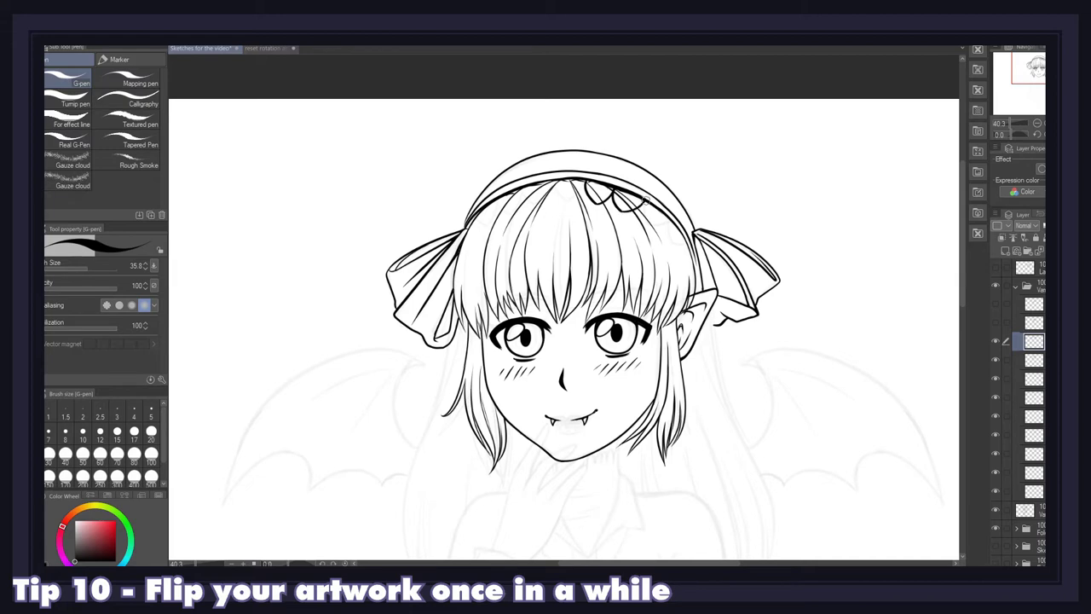
mouse_move(663, 220)
mouse_down()
mouse_move(683, 246)
mouse_move(703, 228)
mouse_move(701, 273)
mouse_up()
drag(524, 189, 509, 211)
drag(496, 202, 470, 219)
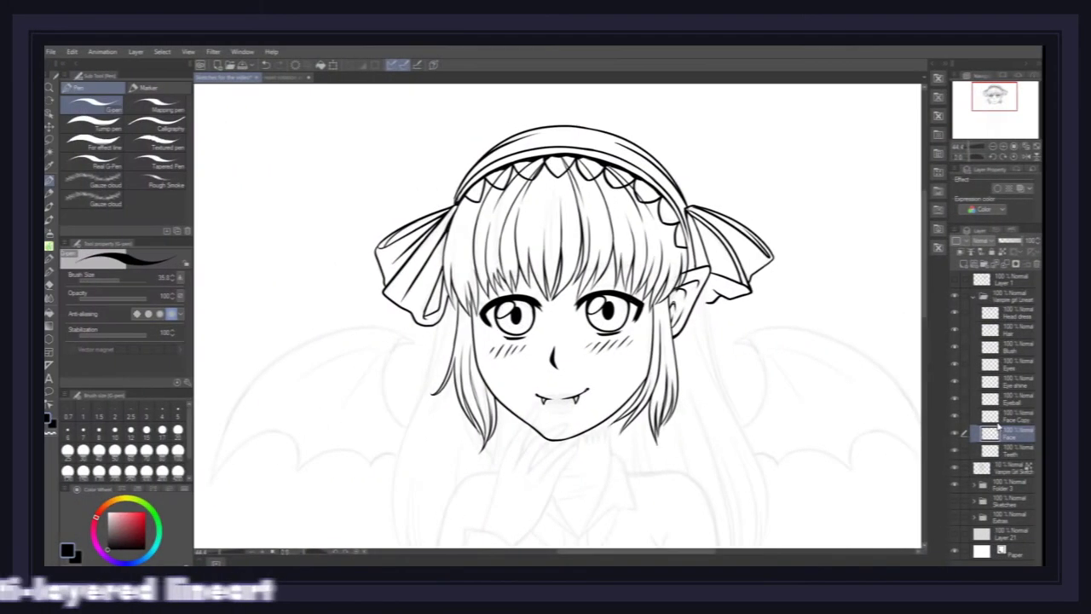
Step: Hide and show the Face, Teeth and Eyeball layers in turn to inspect what each one holds
click(1010, 265)
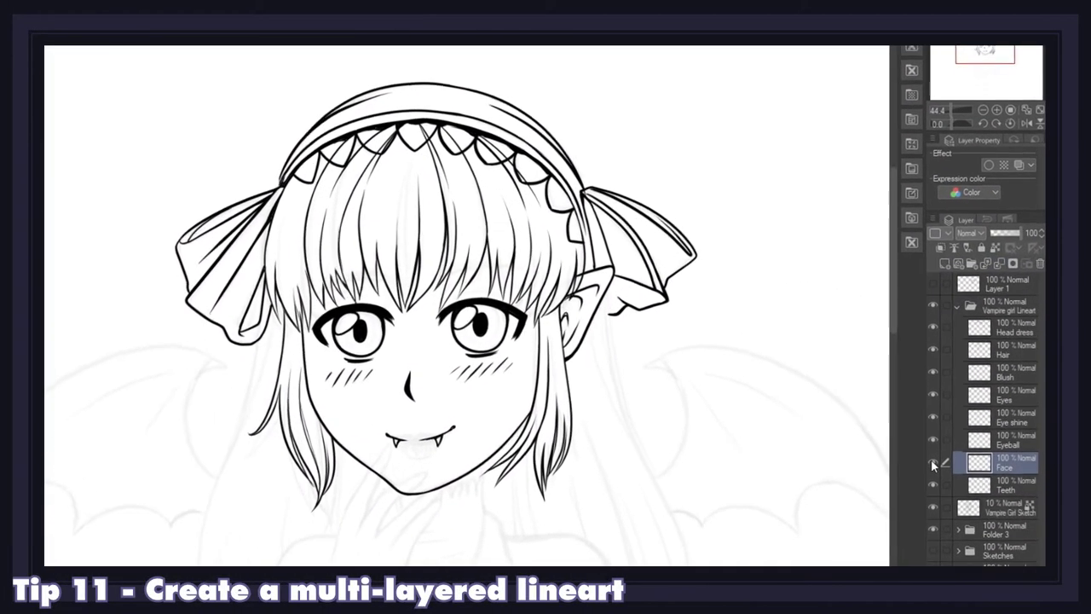
click(929, 465)
click(929, 464)
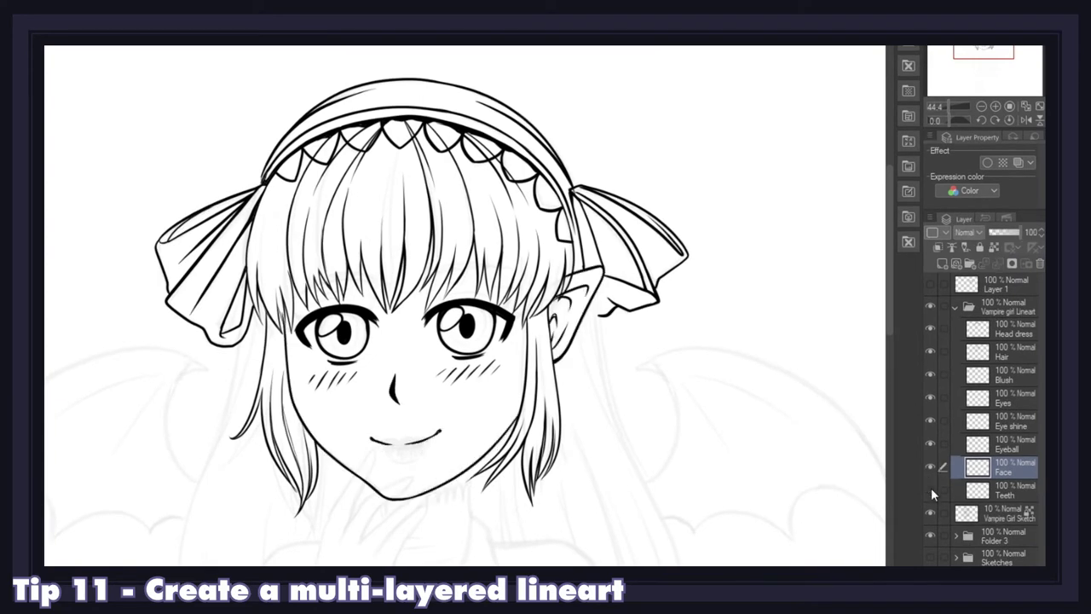
click(931, 488)
click(932, 440)
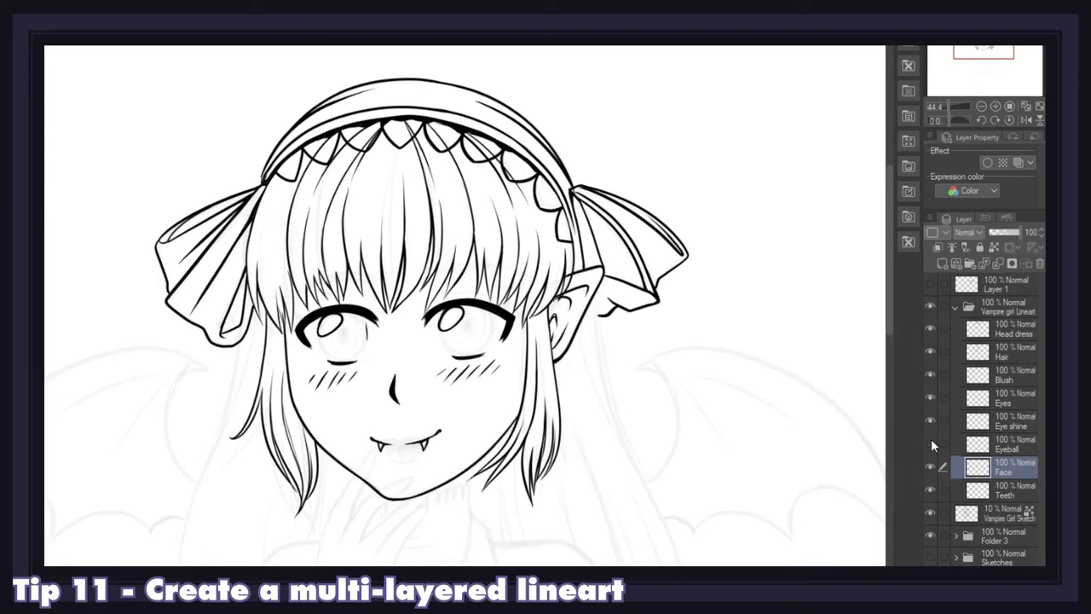
click(931, 439)
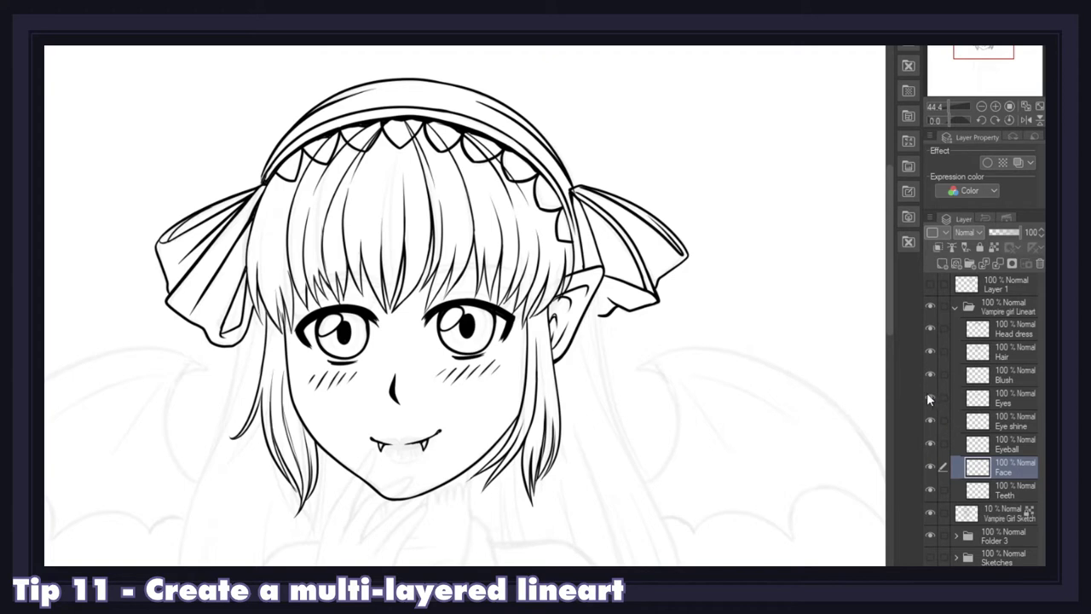
Step: Hide and show the Eyes, Hair and Head dress layers in turn to inspect their separate line art
click(929, 397)
click(929, 397)
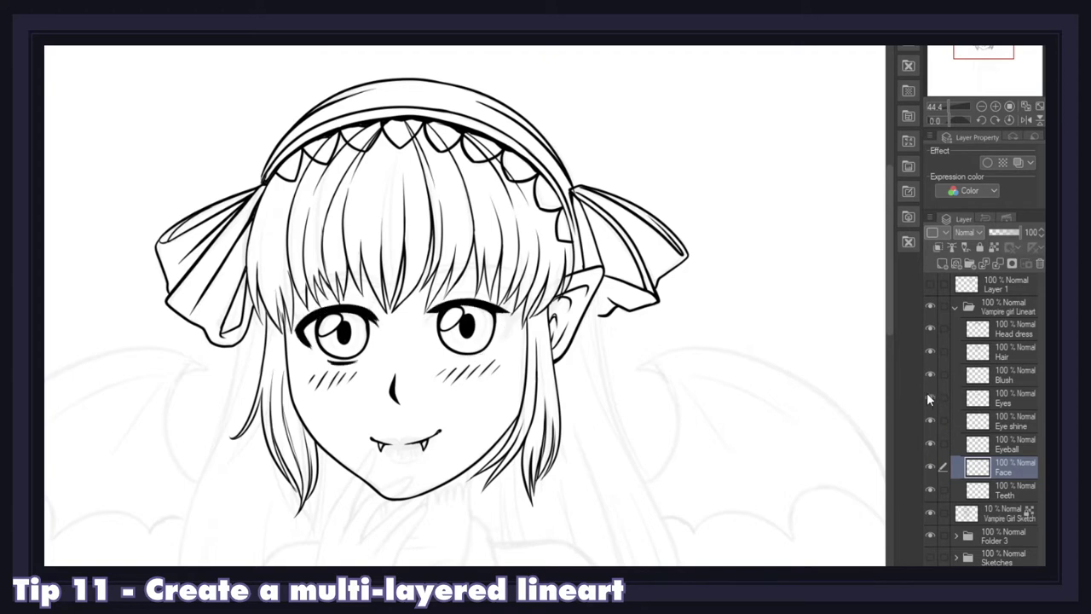
click(928, 349)
click(928, 349)
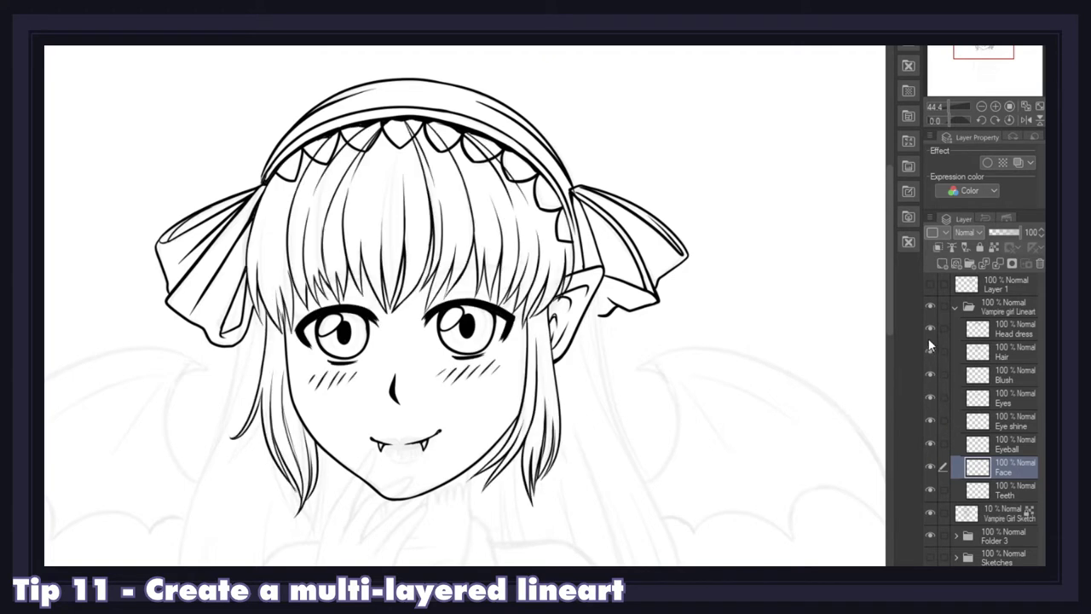
click(932, 328)
click(931, 327)
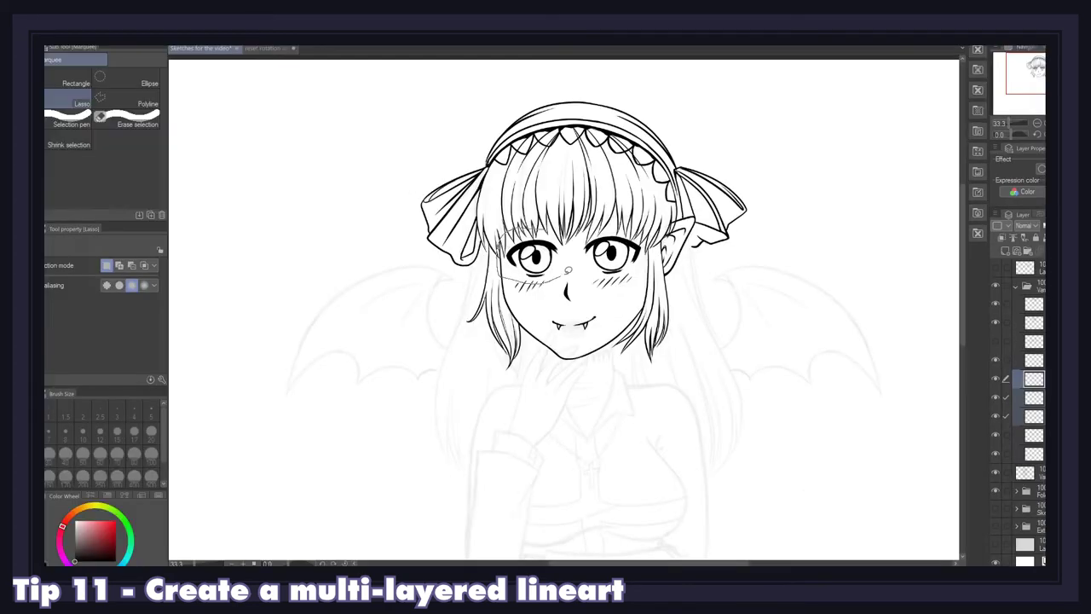
Step: Lasso both of the vampire girl's eyes across the selected eye layers and enlarge them with Scale/Rotate
drag(568, 269, 635, 277)
mouse_move(525, 223)
mouse_down()
mouse_move(543, 279)
mouse_move(643, 281)
mouse_up()
key(ctrl+t)
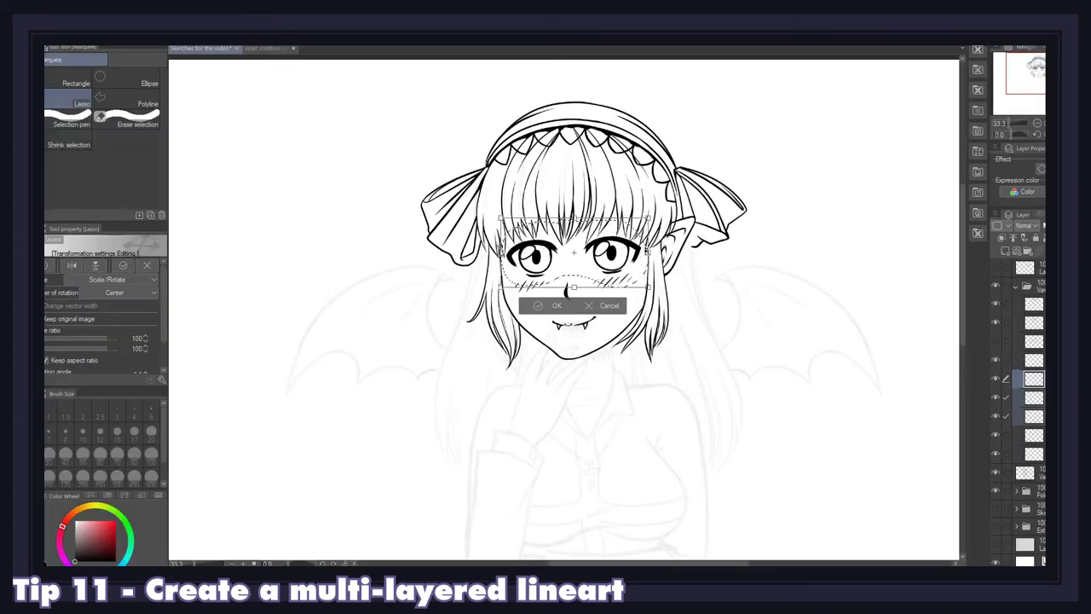
drag(574, 287, 624, 270)
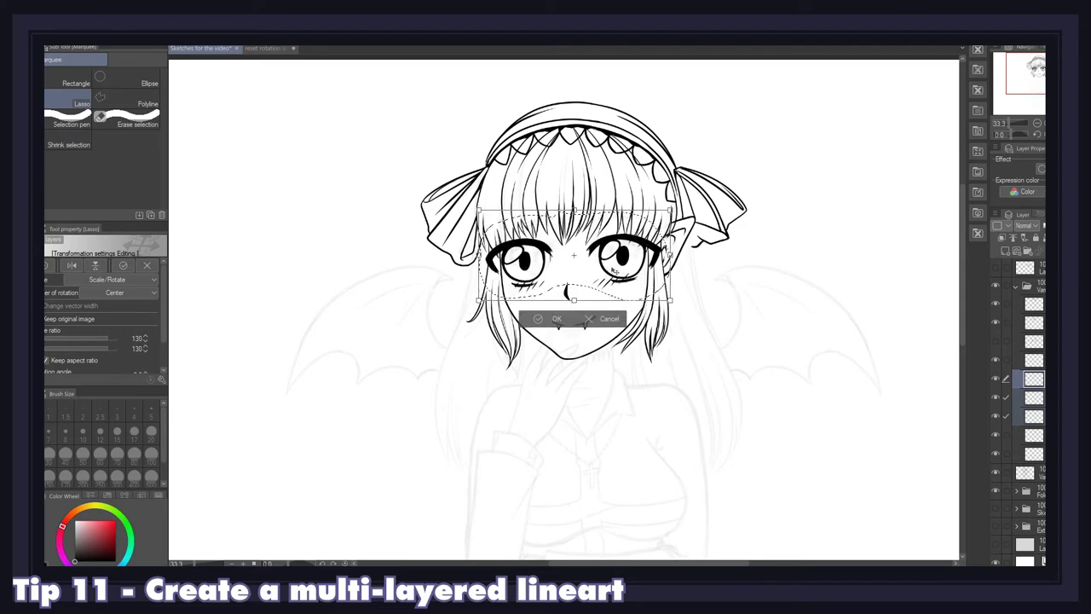
key(Return)
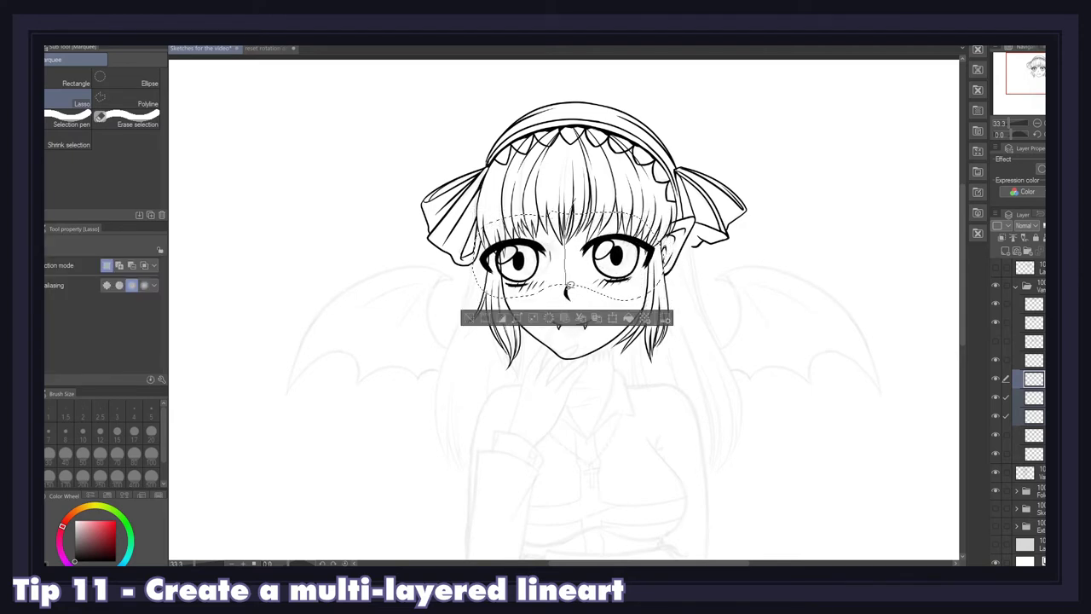
Step: Lasso the eye on the side away from the pointed ear and move it slightly towards the nose
drag(486, 213, 484, 294)
key(ctrl+t)
drag(518, 256, 527, 256)
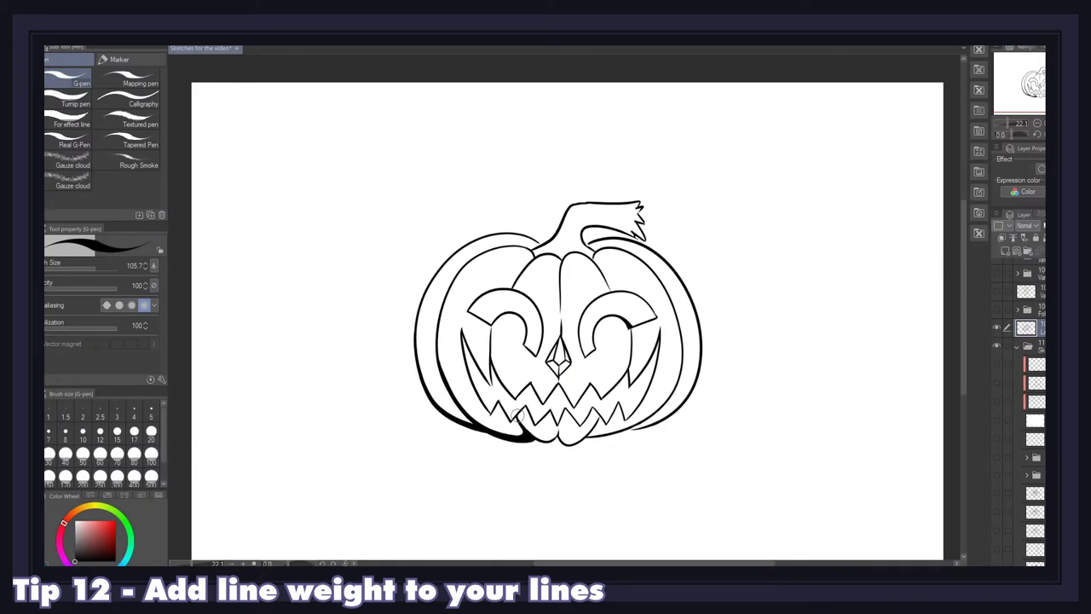
Step: Add line weight to the pumpkin's lower outline and segment joints with the G-pen
mouse_move(586, 437)
mouse_down()
mouse_move(669, 378)
mouse_move(605, 433)
mouse_up()
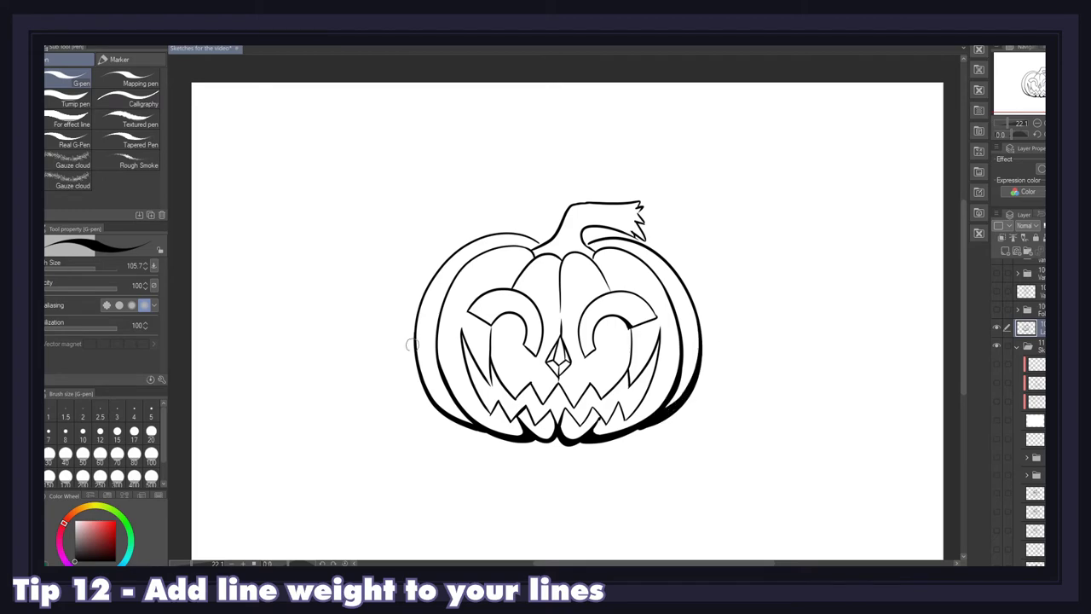
drag(467, 314, 656, 322)
drag(624, 428, 784, 429)
drag(484, 426, 327, 439)
drag(461, 430, 559, 435)
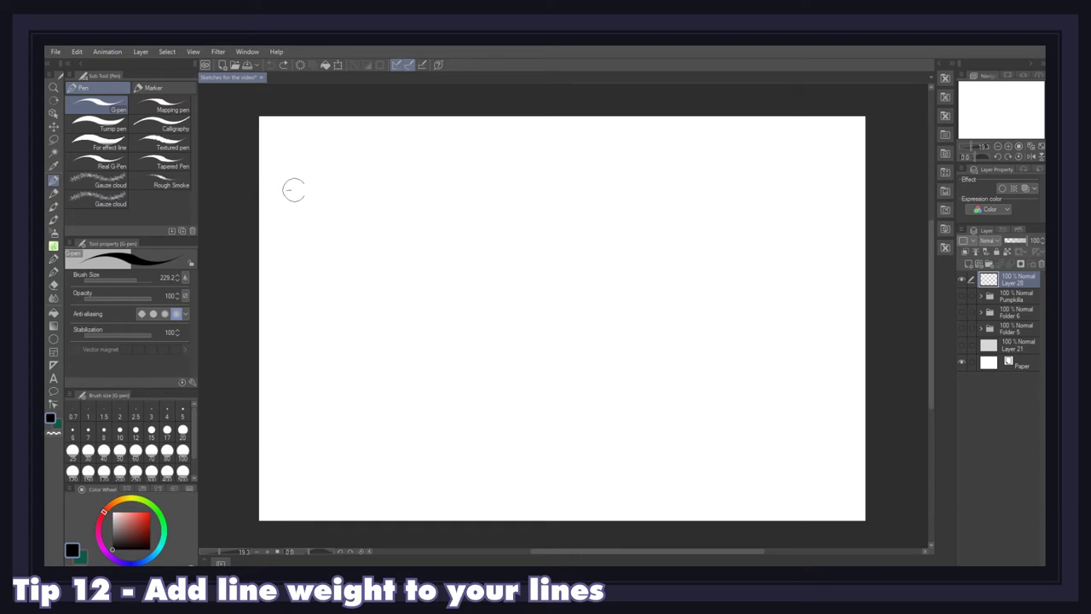
drag(554, 271, 677, 356)
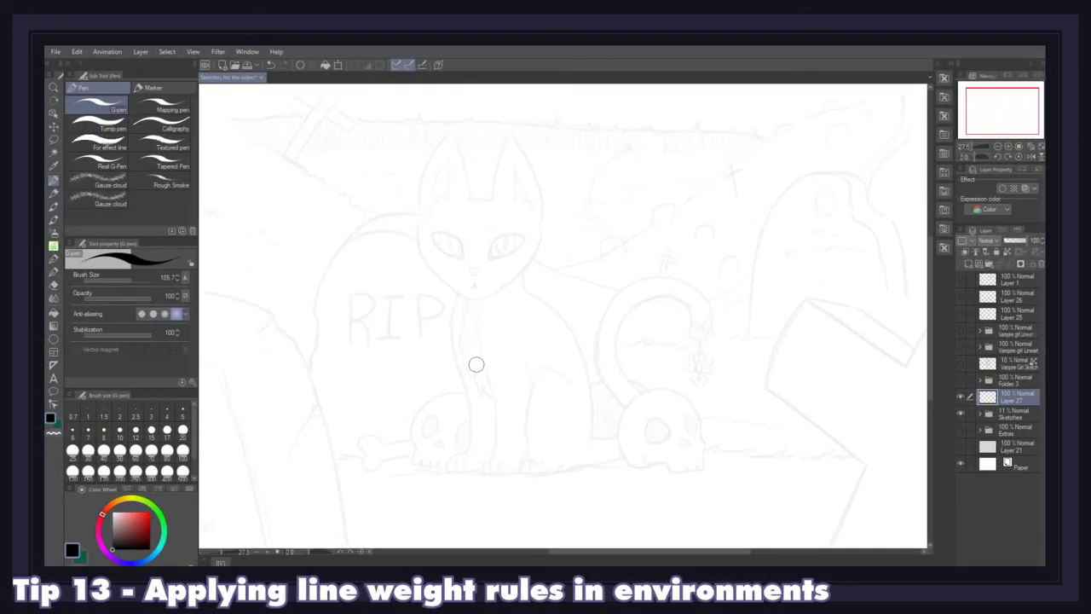
Step: Ink the broken foreground signboard with thick G-pen outlines at size 105.7 and hatch its edge
drag(767, 396, 839, 546)
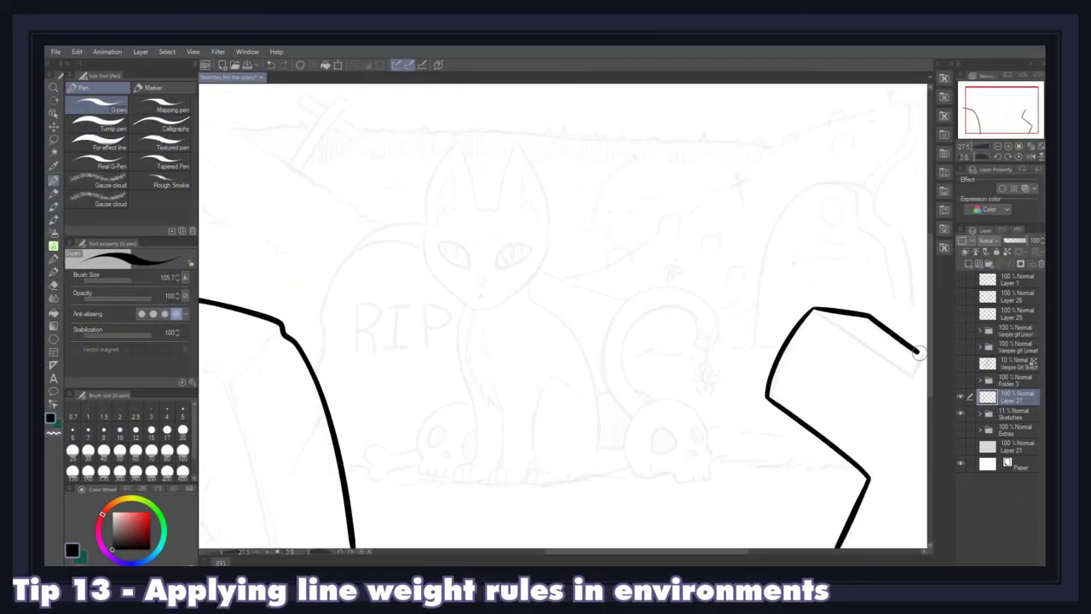
drag(817, 311, 916, 375)
drag(831, 315, 911, 371)
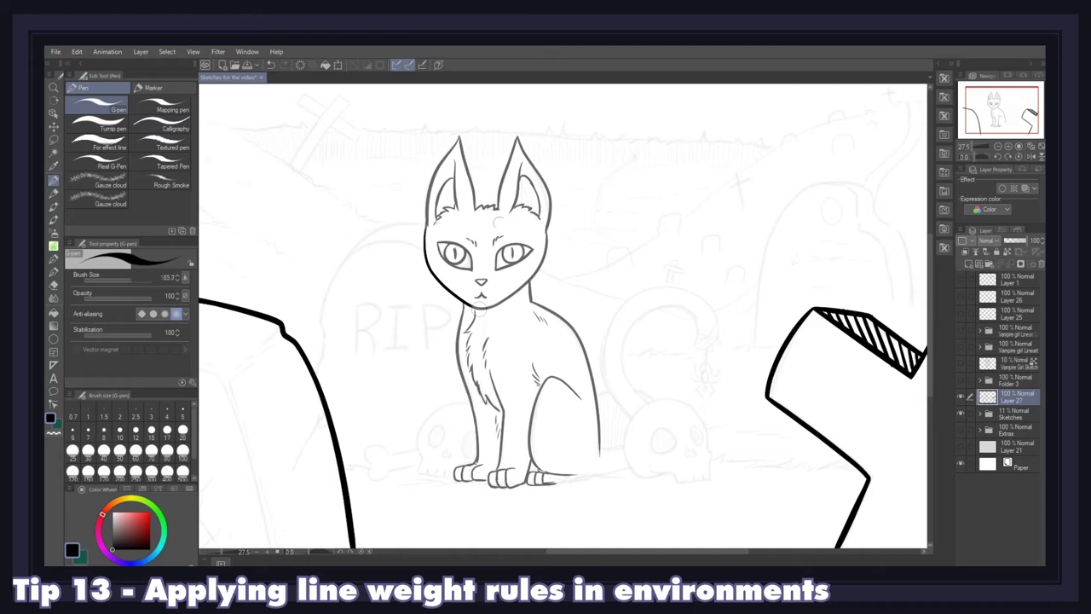
Step: Ink the cat's hindquarters, curled tail and the skull beside the tail with the G-pen at size 83.8
drag(597, 467, 625, 447)
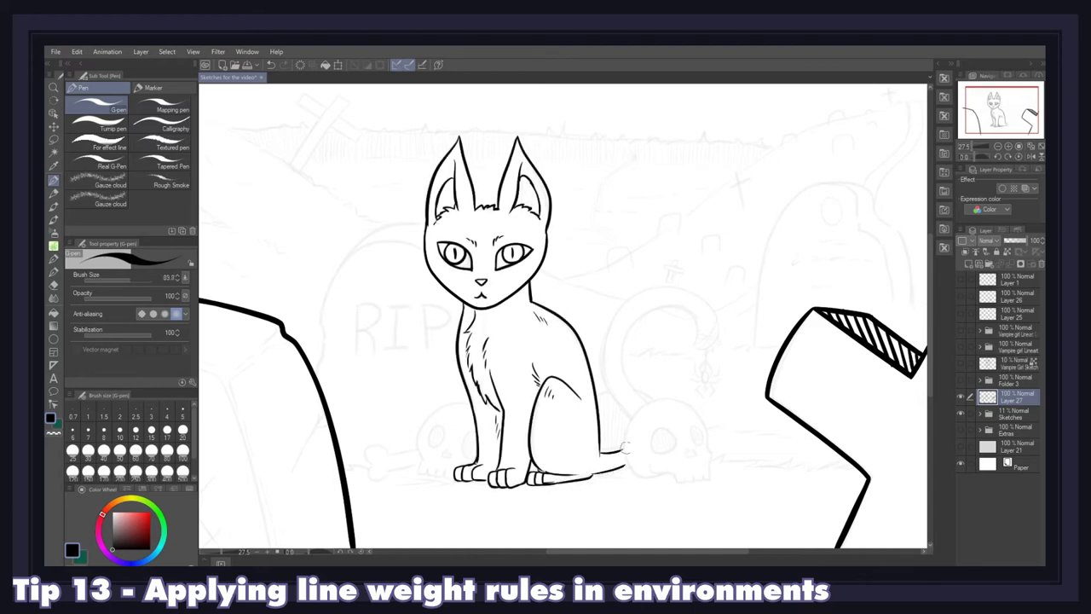
mouse_move(606, 336)
mouse_down()
mouse_move(640, 418)
mouse_move(709, 448)
mouse_move(649, 464)
mouse_move(710, 479)
mouse_move(664, 427)
mouse_move(694, 426)
mouse_move(689, 415)
mouse_move(670, 460)
mouse_up()
drag(545, 424, 554, 436)
drag(596, 443, 606, 453)
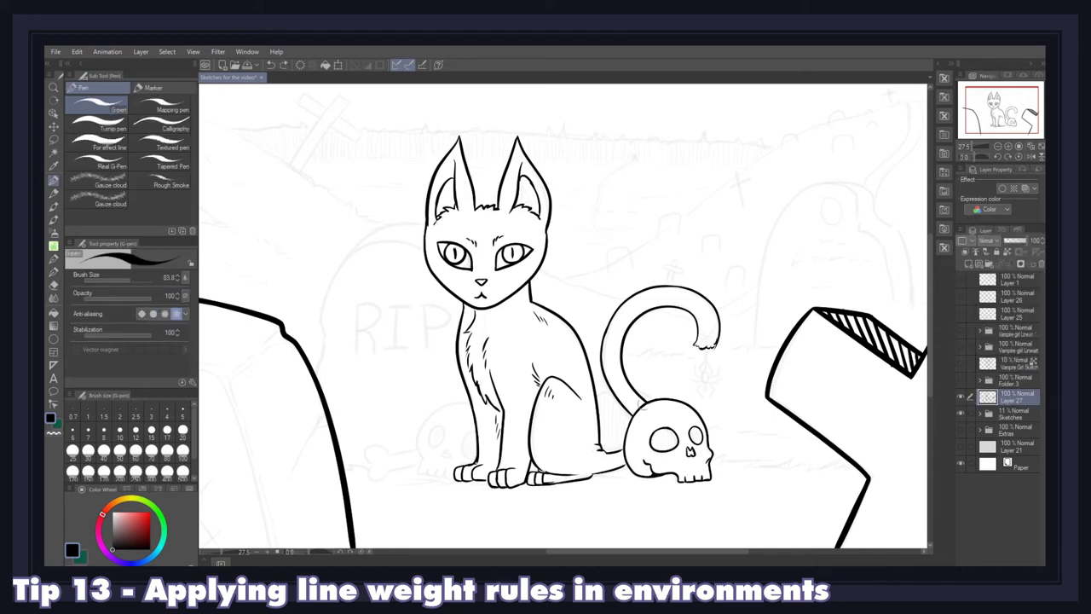
Step: Ink the second skull behind the cat's front legs and the hanging spider, and hatch the skulls' eye sockets
mouse_move(450, 404)
mouse_down()
mouse_move(419, 470)
mouse_move(455, 481)
mouse_up()
drag(426, 426, 445, 445)
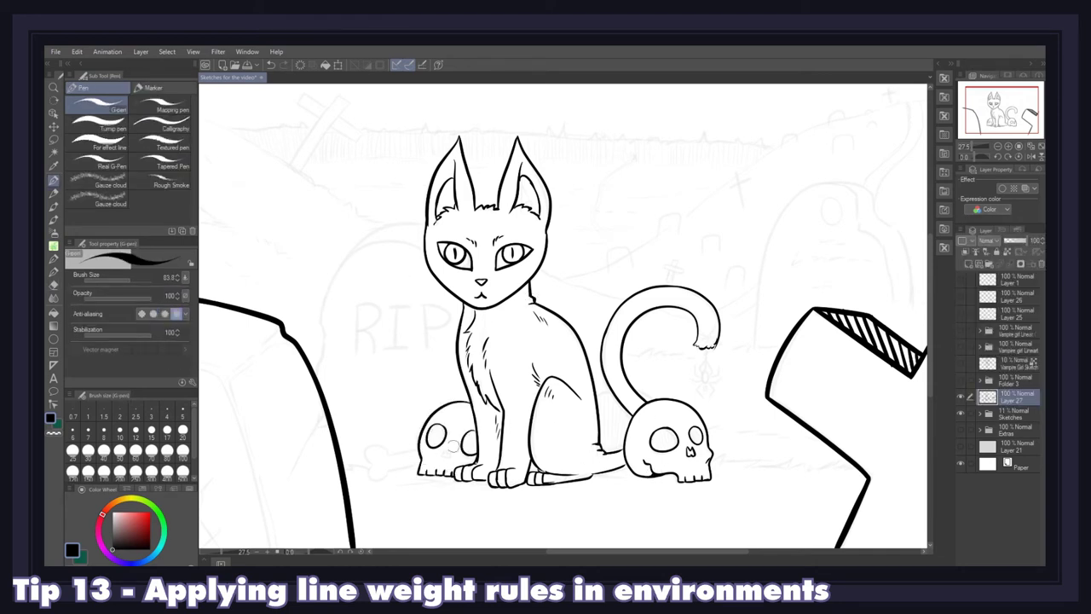
drag(704, 341, 704, 384)
drag(656, 431, 673, 448)
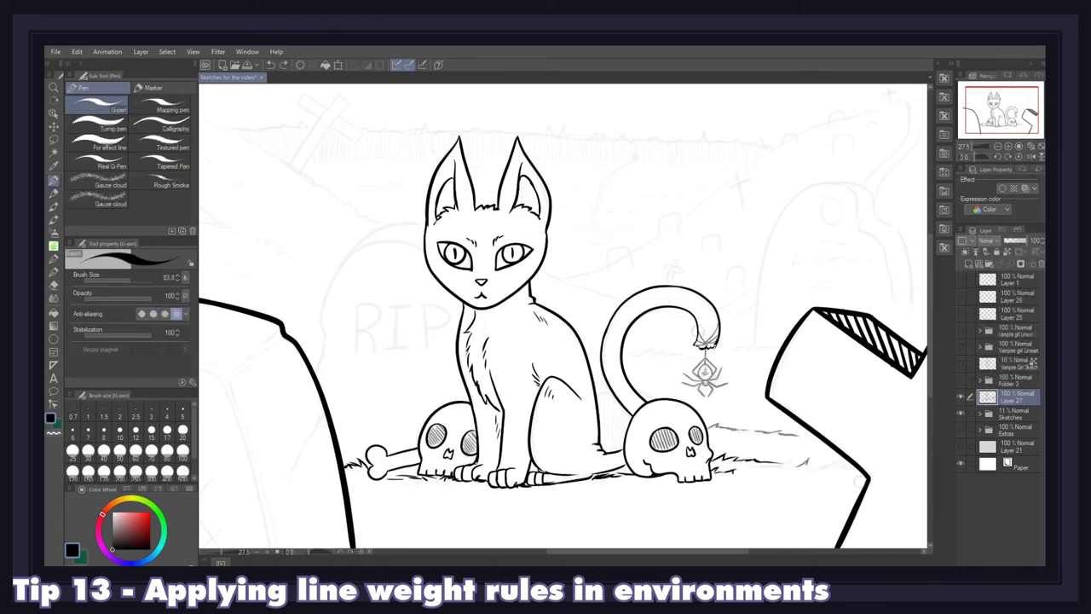
Step: Ink the ground grass, the gravestone outline behind the cat and the wood grain of the foreground signboard
drag(775, 486, 866, 479)
drag(315, 366, 425, 225)
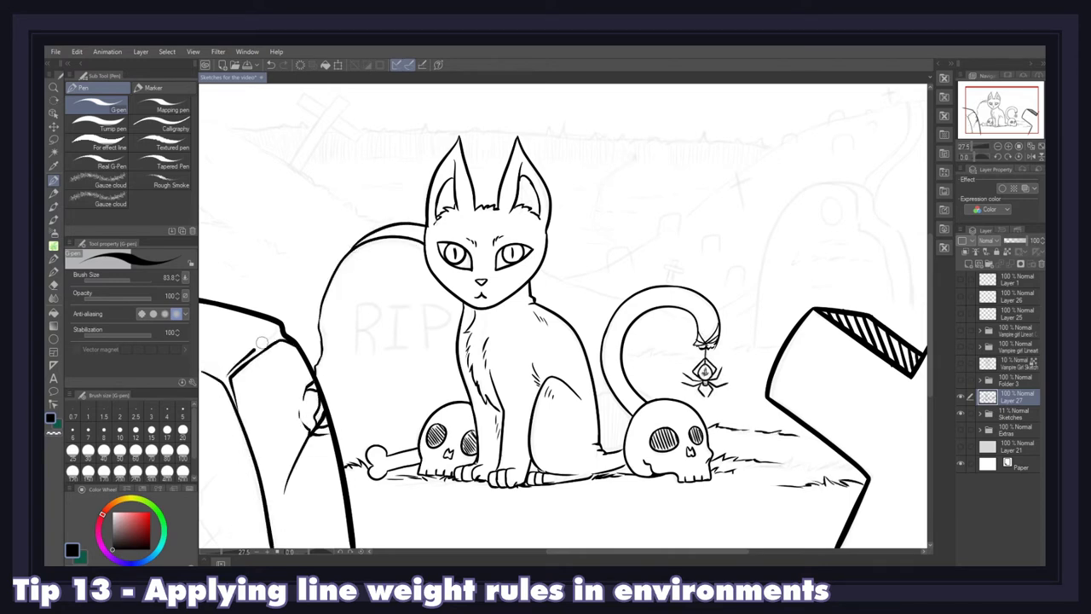
drag(777, 363, 895, 400)
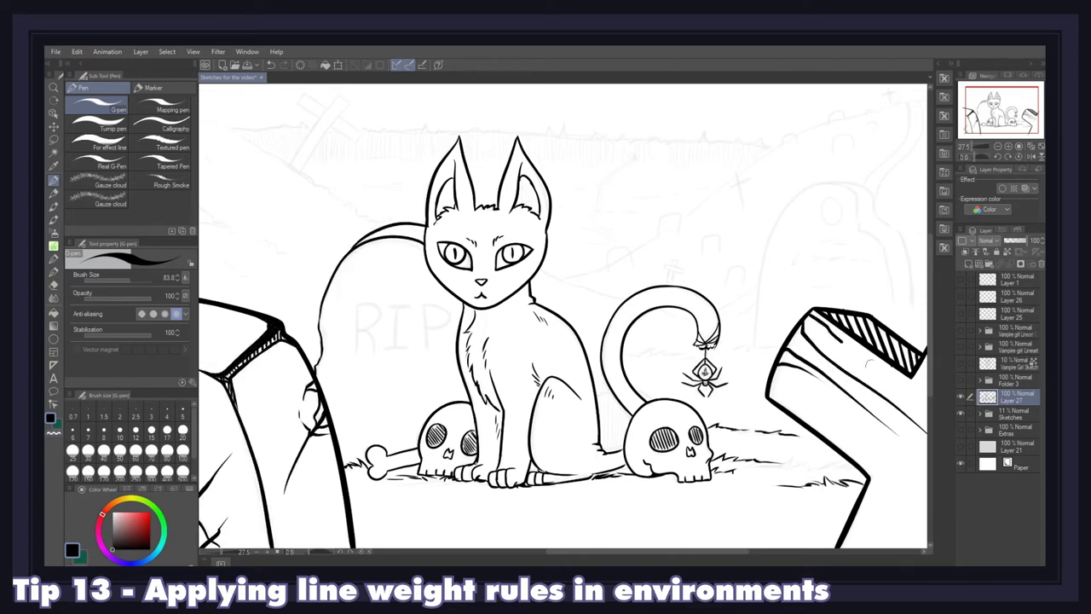
drag(844, 358, 902, 469)
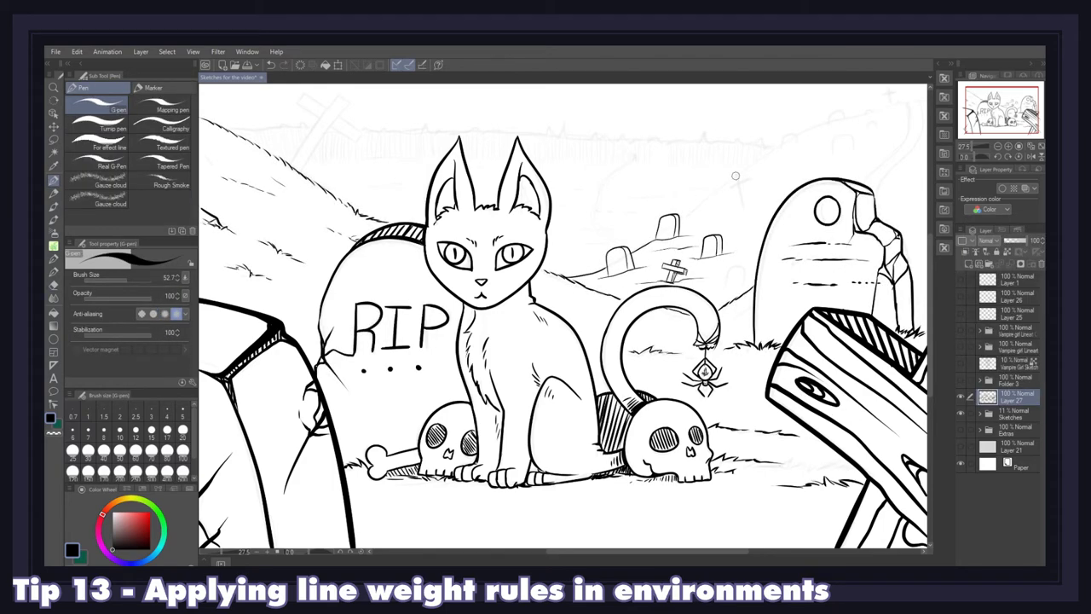
Step: Ink the distant hill lines, small gravestones and wooden crosses with thinner G-pen strokes at size 52.7
mouse_move(738, 172)
mouse_down()
mouse_move(737, 205)
mouse_move(749, 179)
mouse_up()
mouse_move(704, 223)
mouse_down()
mouse_move(764, 180)
mouse_move(777, 148)
mouse_up()
mouse_move(782, 150)
mouse_down()
mouse_move(796, 136)
mouse_move(852, 161)
mouse_move(927, 103)
mouse_up()
drag(886, 181, 925, 136)
drag(831, 128, 845, 128)
drag(297, 101, 368, 146)
drag(288, 165, 334, 128)
drag(327, 90, 353, 117)
Step: Ink the winding background path, the cross beside it and the distant fence line, redoing the fence stroke
drag(625, 164, 594, 229)
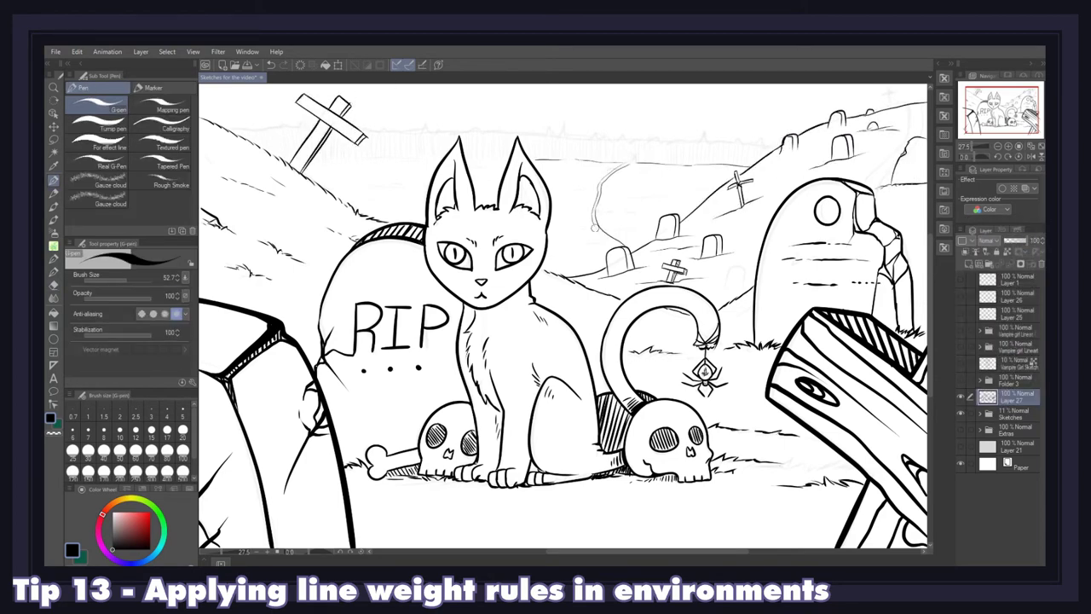
drag(742, 172, 680, 221)
drag(735, 171, 745, 179)
drag(773, 145, 561, 136)
key(ctrl+z)
drag(737, 159, 397, 156)
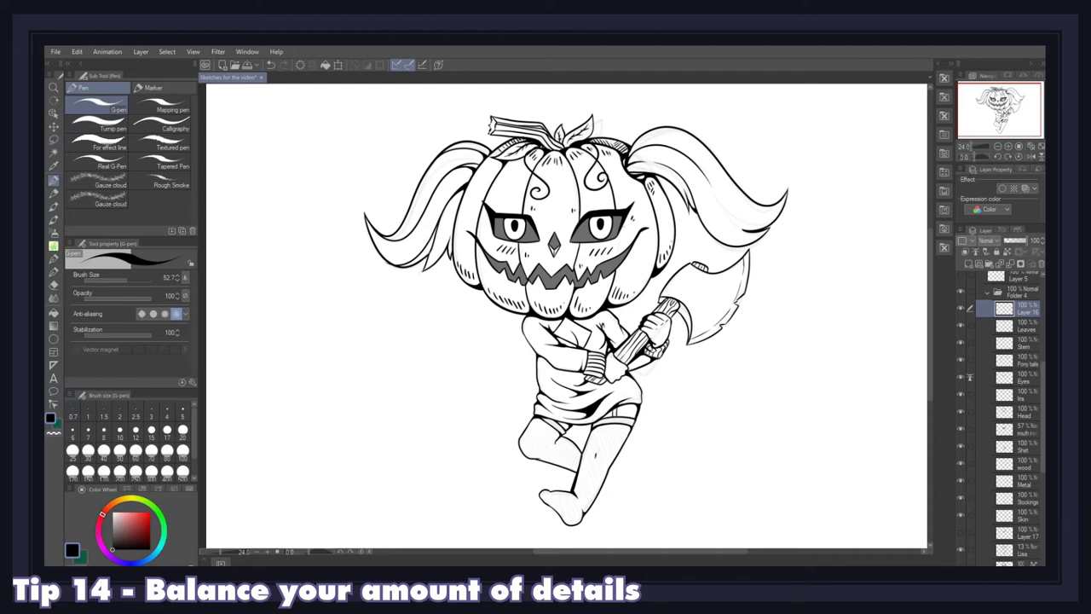
Step: Add fine hair detail strokes to the pumpkin girl's ponytail on the side away from the axe using the G-pen
drag(455, 175, 471, 187)
drag(435, 235, 416, 261)
drag(453, 143, 483, 167)
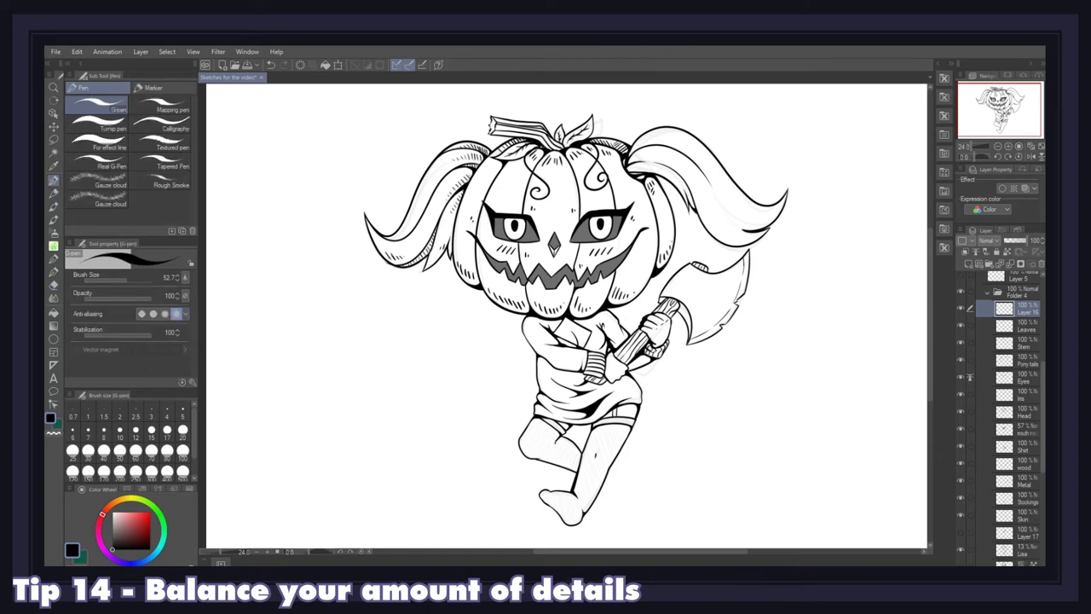
Step: Ink fine hatching on the ponytail on the axe side, the stocking cuff and the sweater folds with the G-pen at size 52.7
mouse_move(627, 161)
mouse_down()
mouse_move(670, 166)
mouse_move(664, 139)
mouse_up()
drag(671, 151, 685, 141)
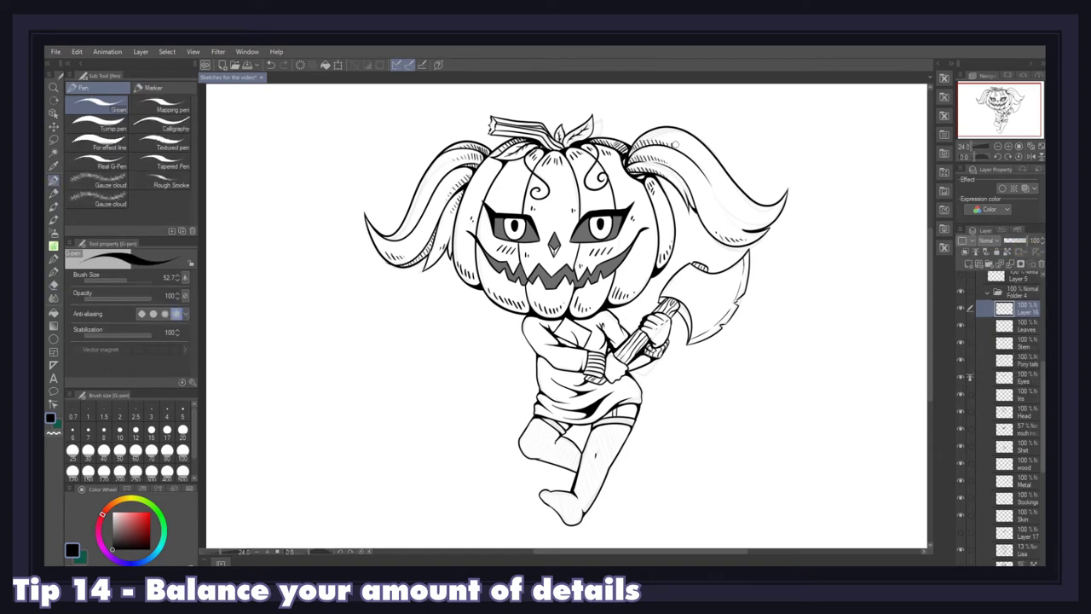
drag(595, 420, 632, 424)
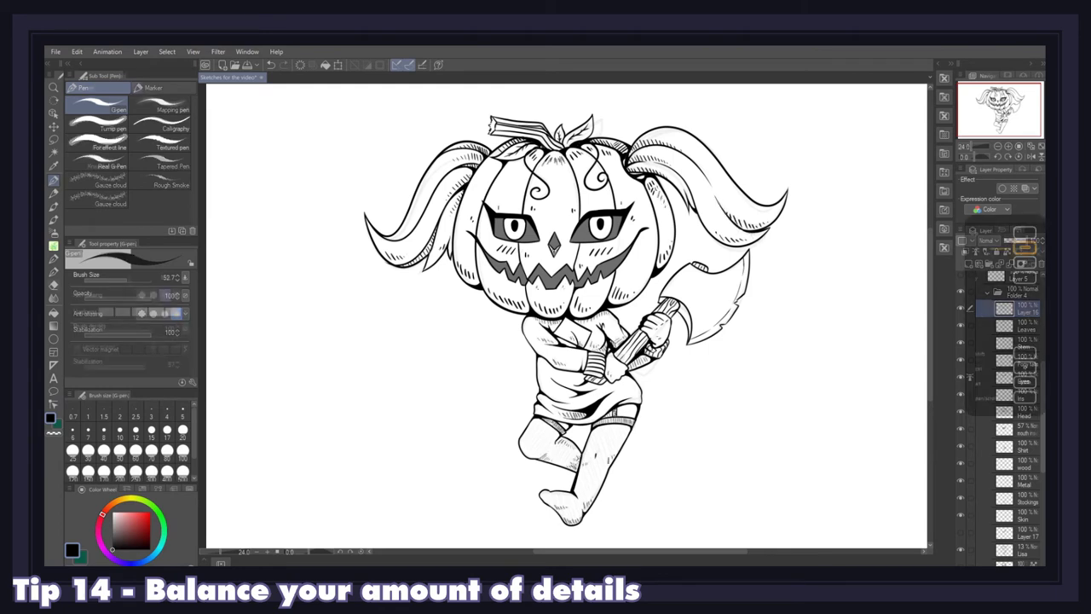
drag(552, 387, 572, 397)
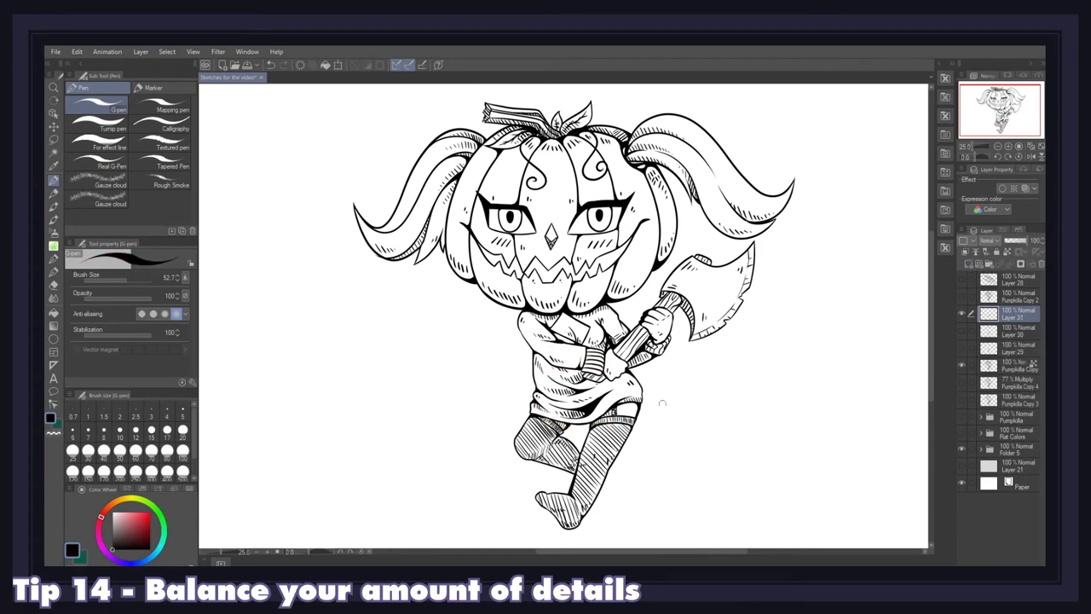
Step: Draw quick freehand marks, including two crossing strokes, in the empty space beside the sweater hem
drag(655, 385, 687, 364)
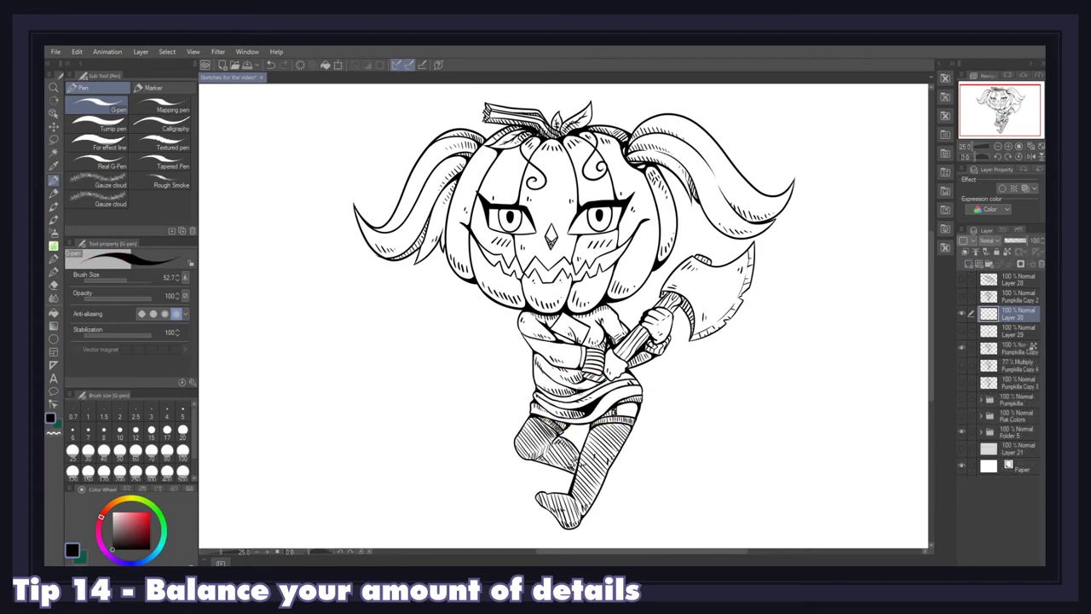
drag(654, 376, 703, 407)
drag(692, 368, 663, 414)
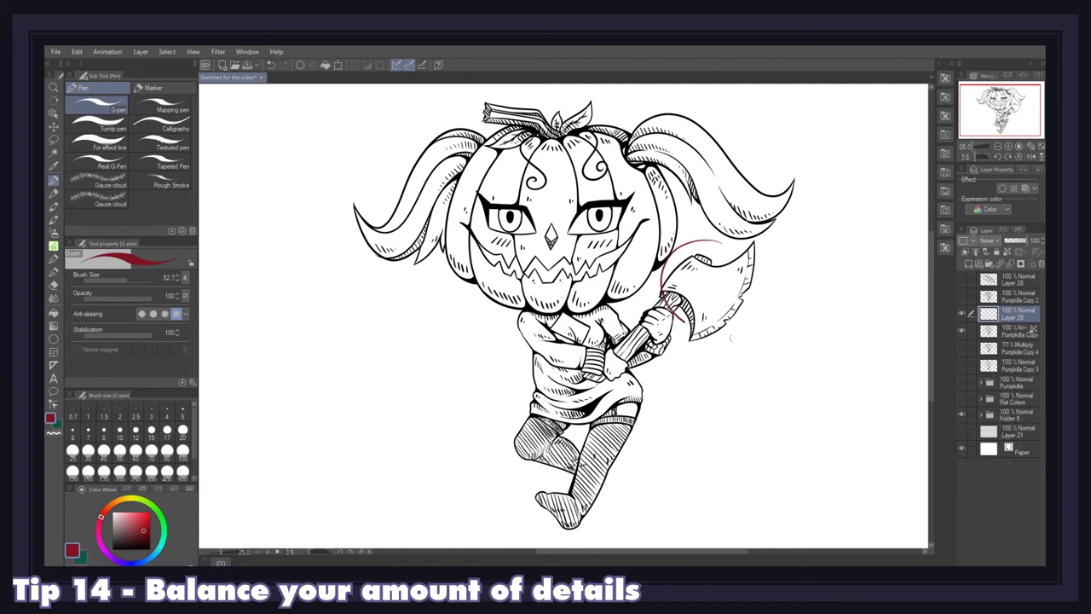
Step: Circle the axe head and other areas of the figure in dark red with the G-pen on Layer 29
drag(668, 298, 720, 240)
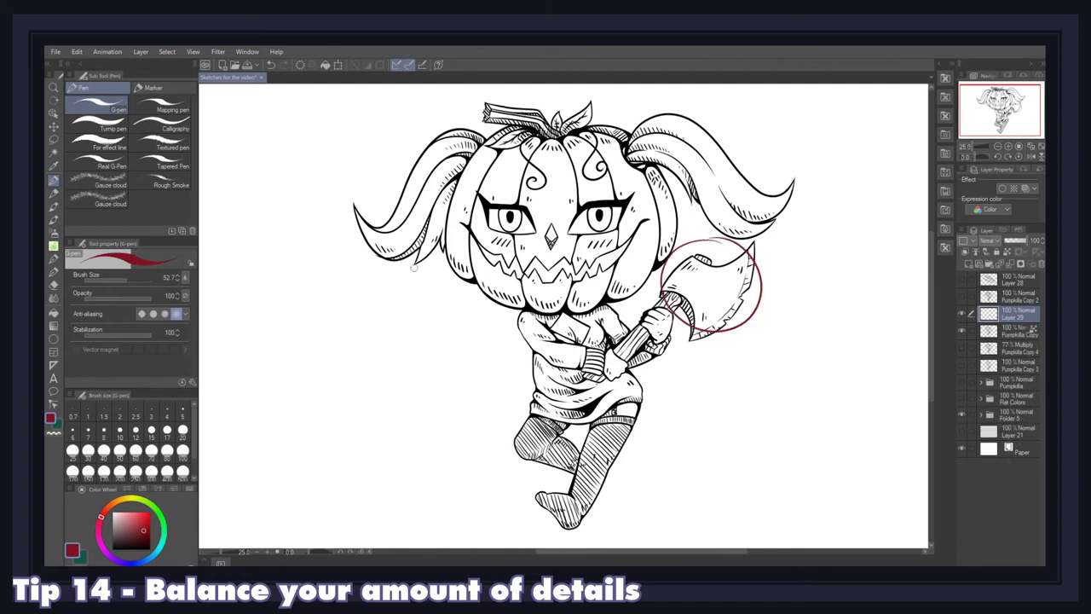
mouse_move(737, 143)
mouse_down()
mouse_move(765, 181)
mouse_move(738, 141)
mouse_up()
mouse_move(631, 373)
mouse_down()
mouse_move(625, 413)
mouse_move(635, 372)
mouse_up()
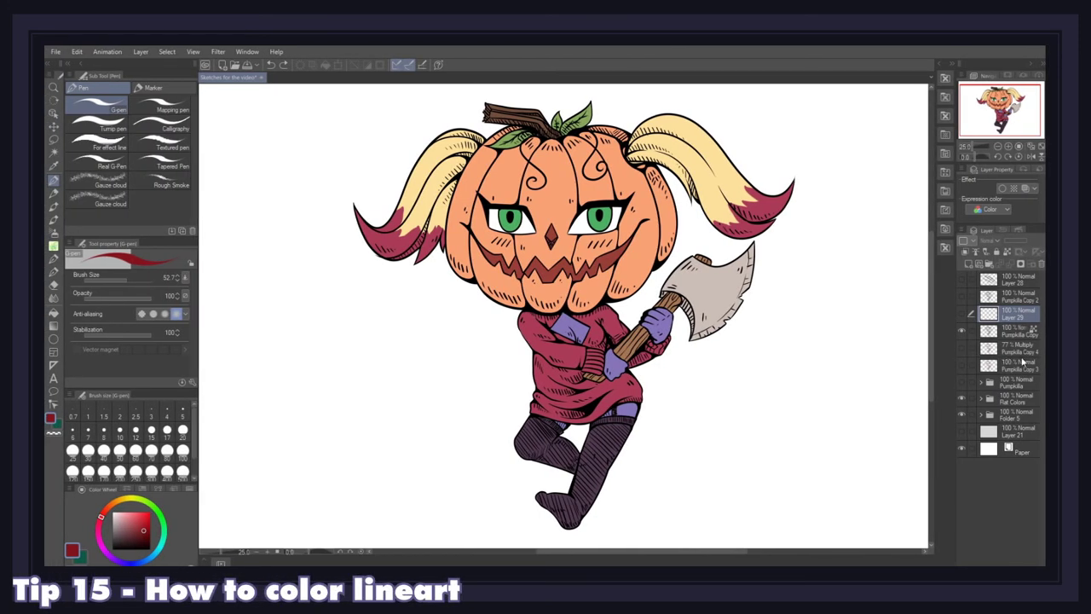
Step: Show and expand the Pumpkilla folder of coloured line art, and toggle its Skin and Stockings layers off and on
click(962, 383)
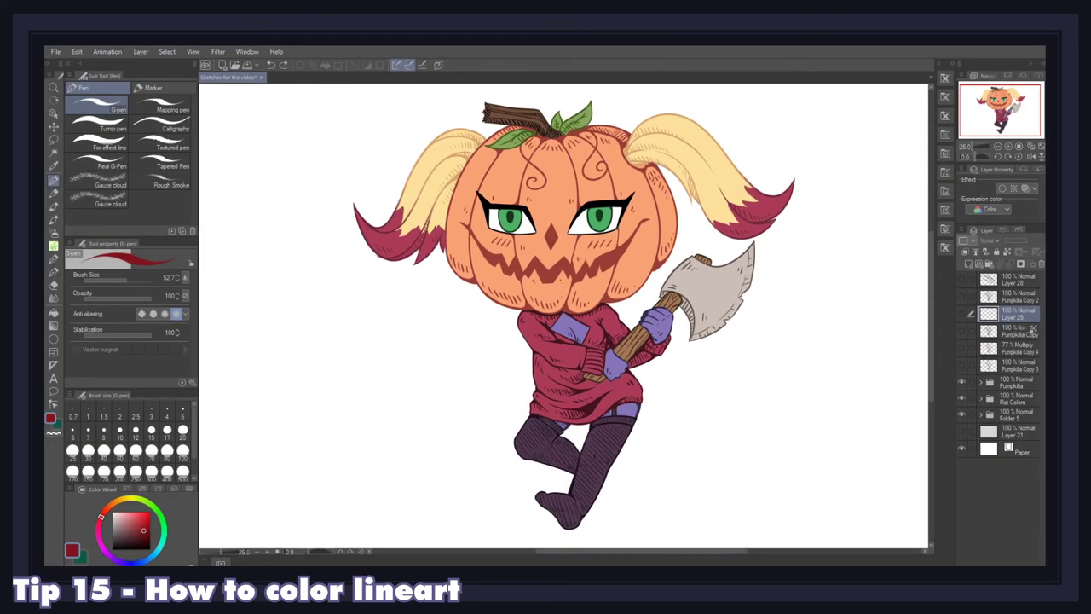
click(980, 381)
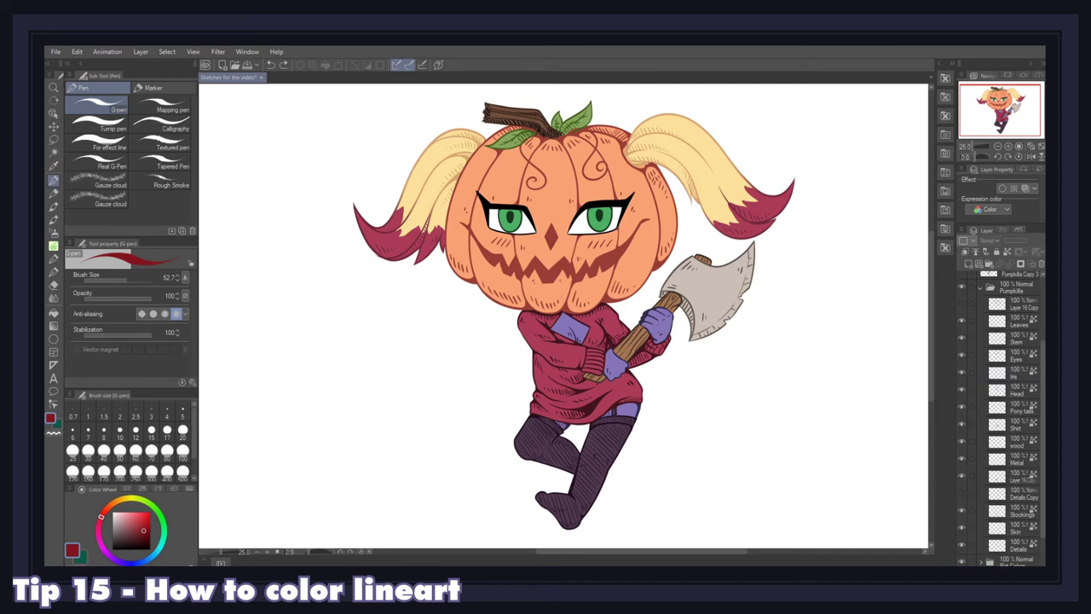
click(961, 526)
click(961, 527)
click(961, 511)
click(961, 511)
Step: Toggle the Layer 16 Copy, Metal and wood line art layers off and on to inspect each part
click(960, 478)
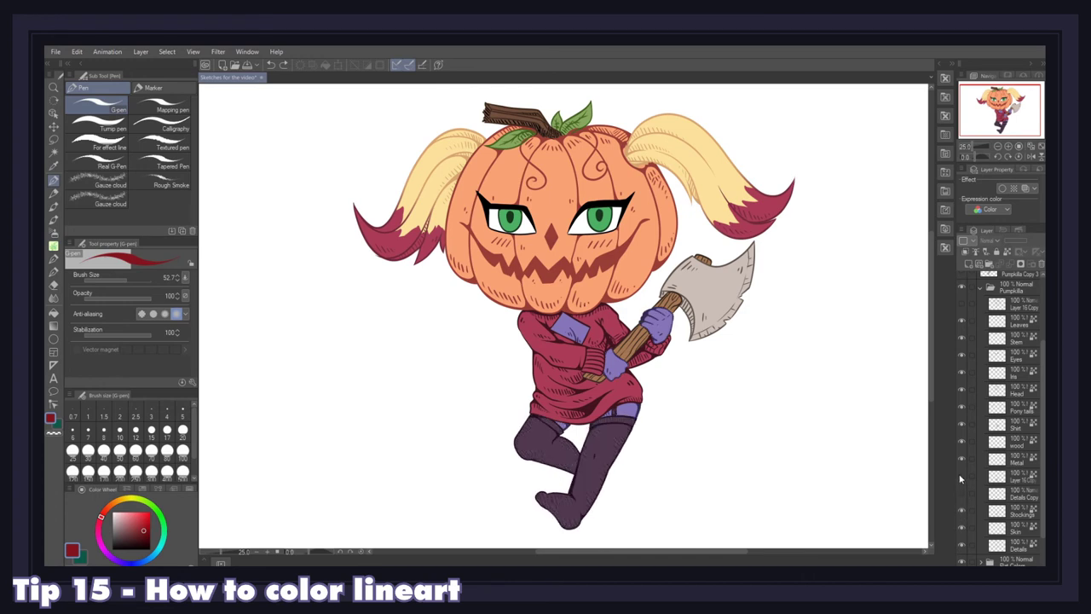
click(961, 478)
click(962, 459)
click(962, 460)
click(962, 441)
click(962, 442)
Step: Toggle the Shirt, Pony tails, Head and Iris line art layers off and on to inspect their coloured outlines
click(961, 425)
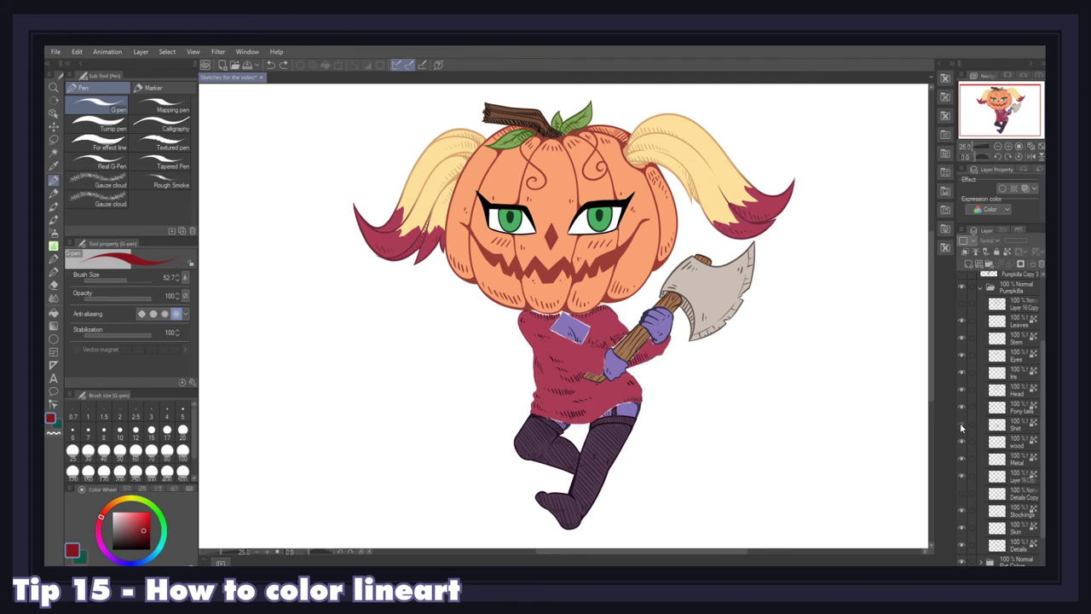
click(961, 424)
click(961, 408)
click(961, 408)
click(962, 390)
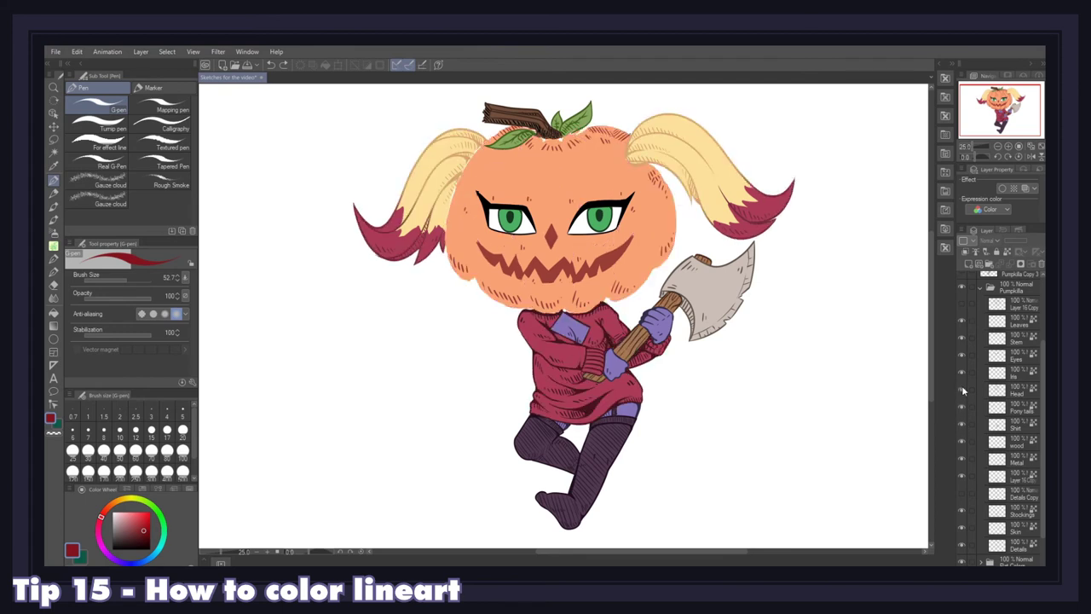
click(962, 390)
click(961, 373)
click(962, 373)
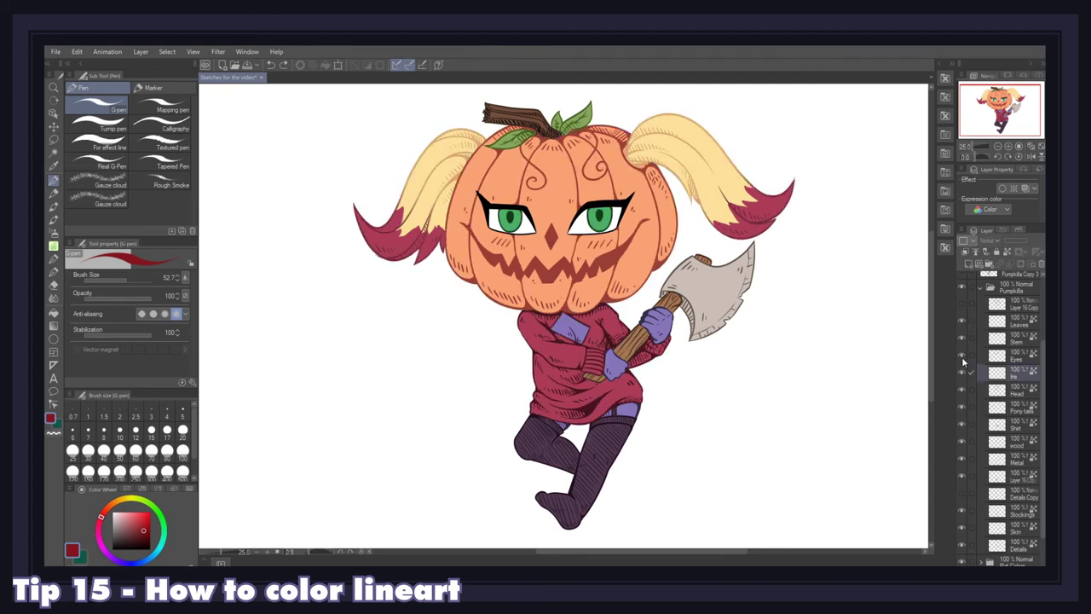
Step: Toggle the Eyes, Stem and Leaves line art layers off and on to inspect their outlines
click(961, 357)
click(961, 356)
click(961, 341)
click(962, 341)
click(962, 323)
click(961, 323)
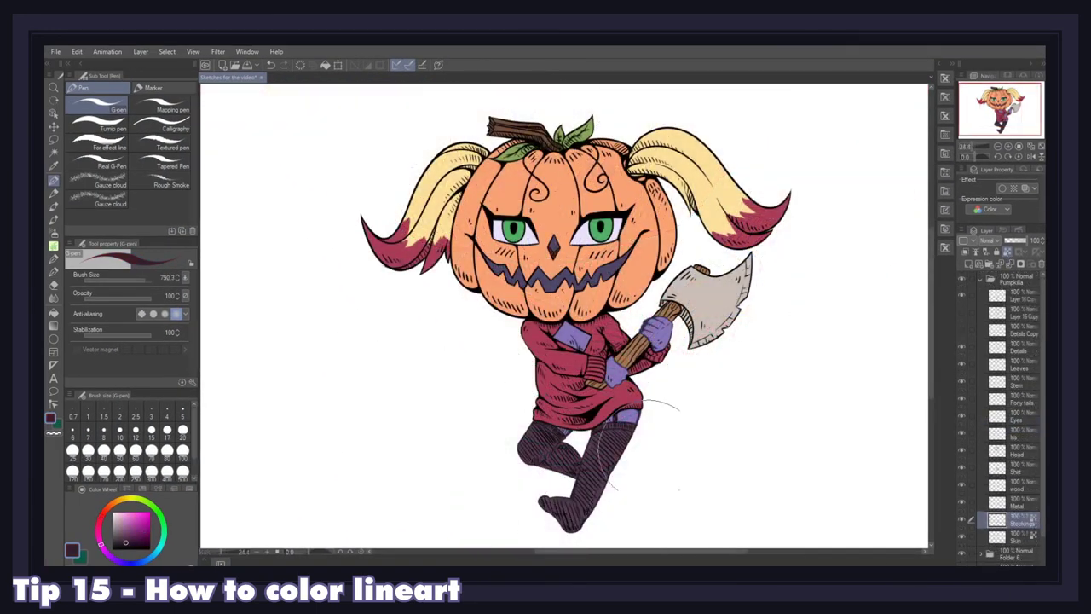
Step: Recolour the stockings line art dark purple, the shirt's dark red and the pumpkin head's red-brown using the G-pen at size 790.3
ctrl+shift+click(511, 448)
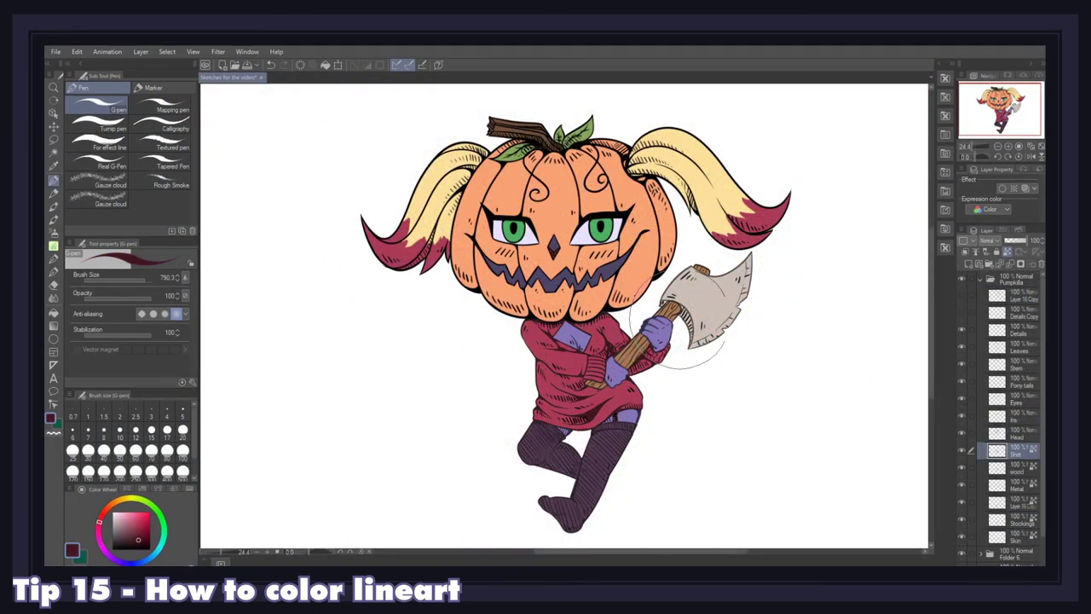
ctrl+shift+click(609, 503)
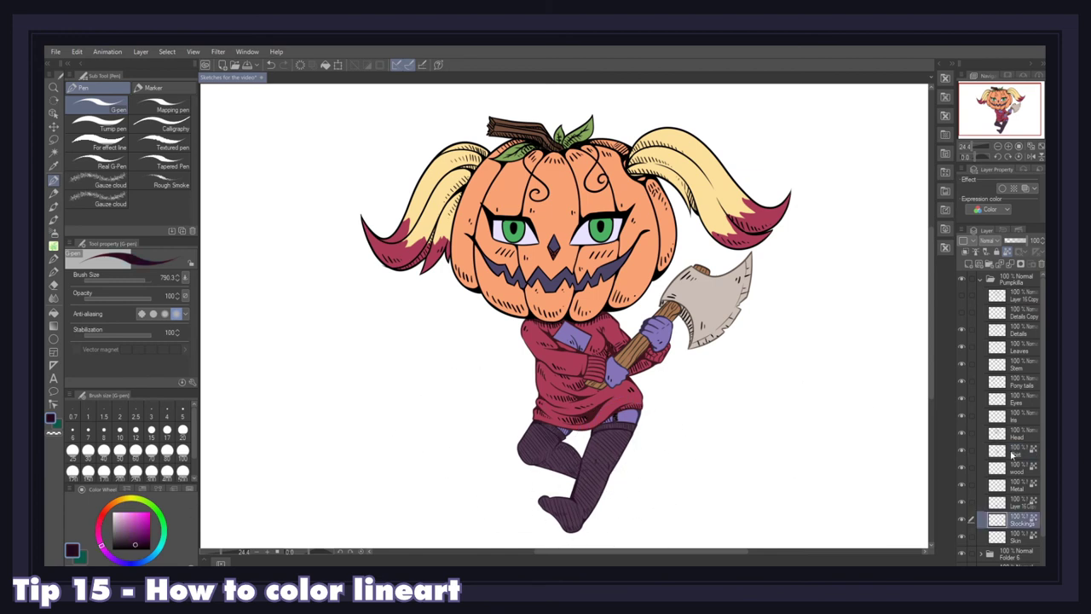
ctrl+shift+click(461, 299)
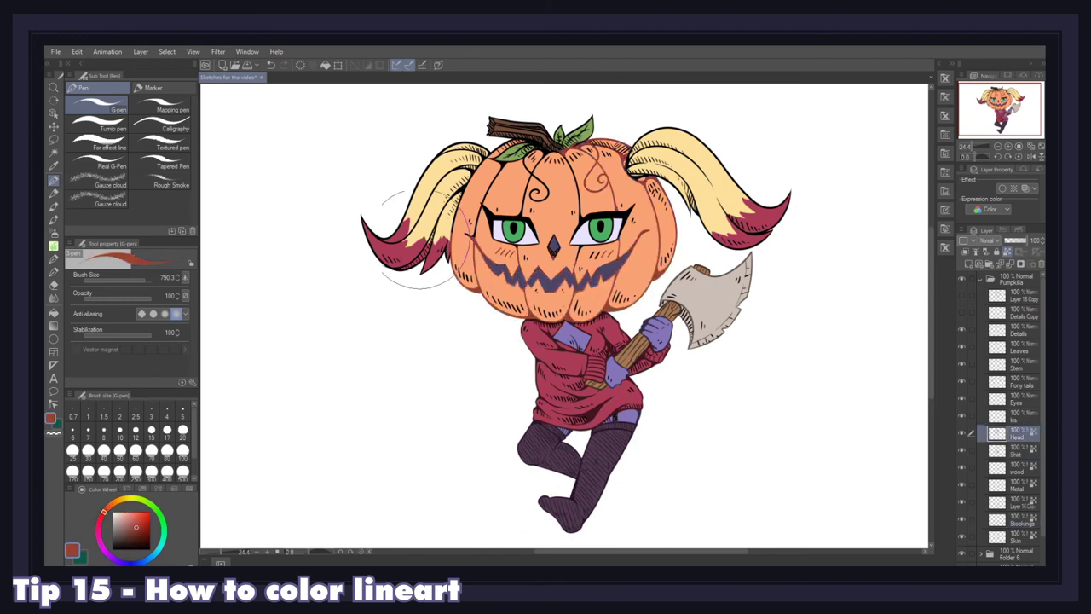
Step: Sample the eye colour for the Iris layer and recolour the Pony tails line art orange-brown with the G-pen
click(1019, 417)
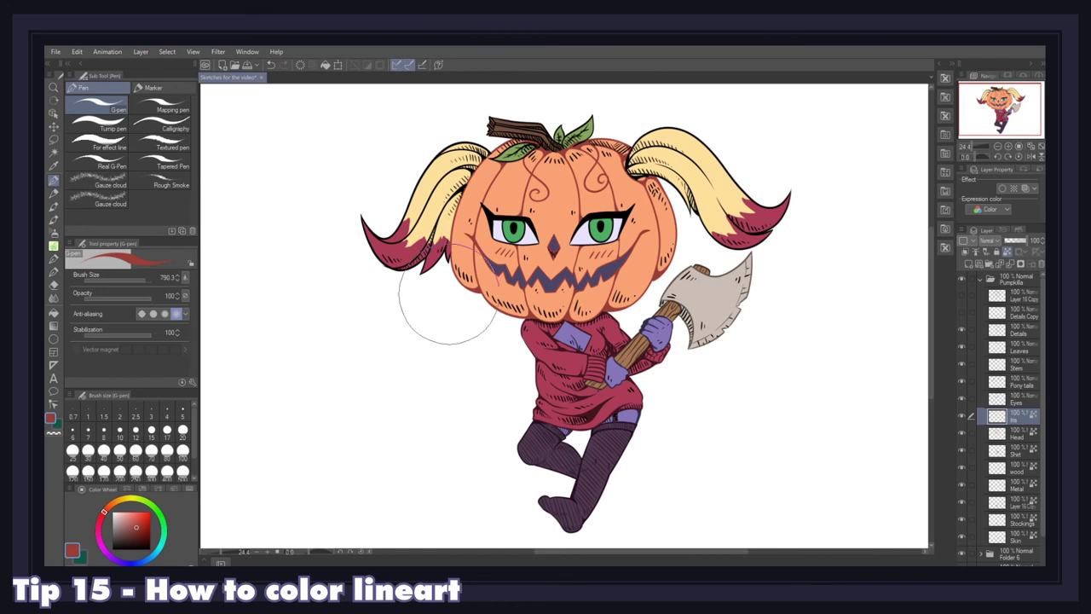
alt+click(514, 232)
click(980, 383)
alt+click(477, 256)
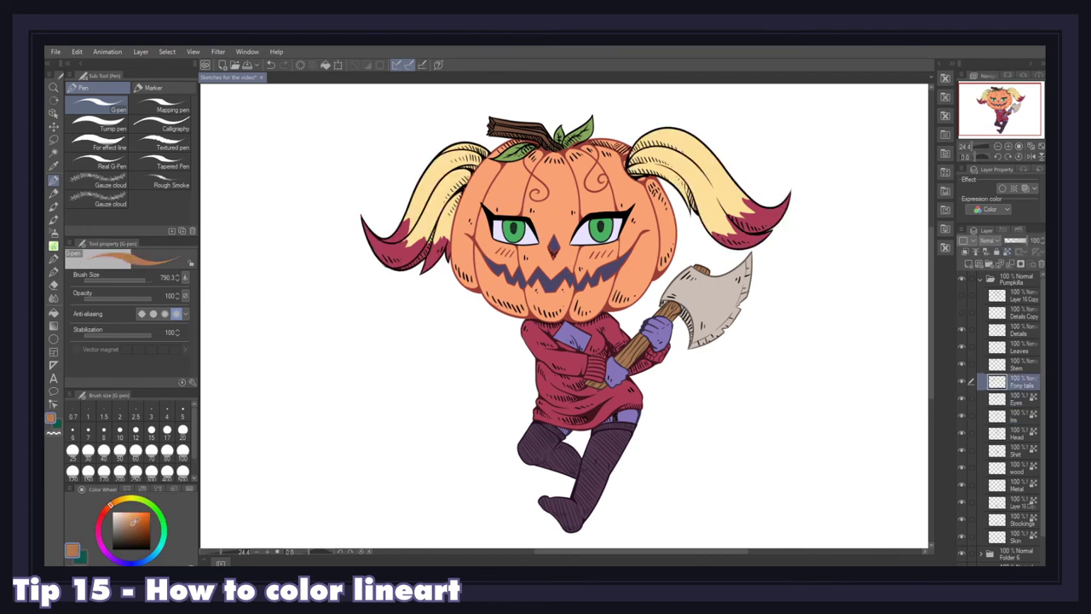
mouse_move(375, 256)
mouse_down()
mouse_move(480, 147)
mouse_move(630, 152)
mouse_move(670, 175)
mouse_move(816, 191)
mouse_up()
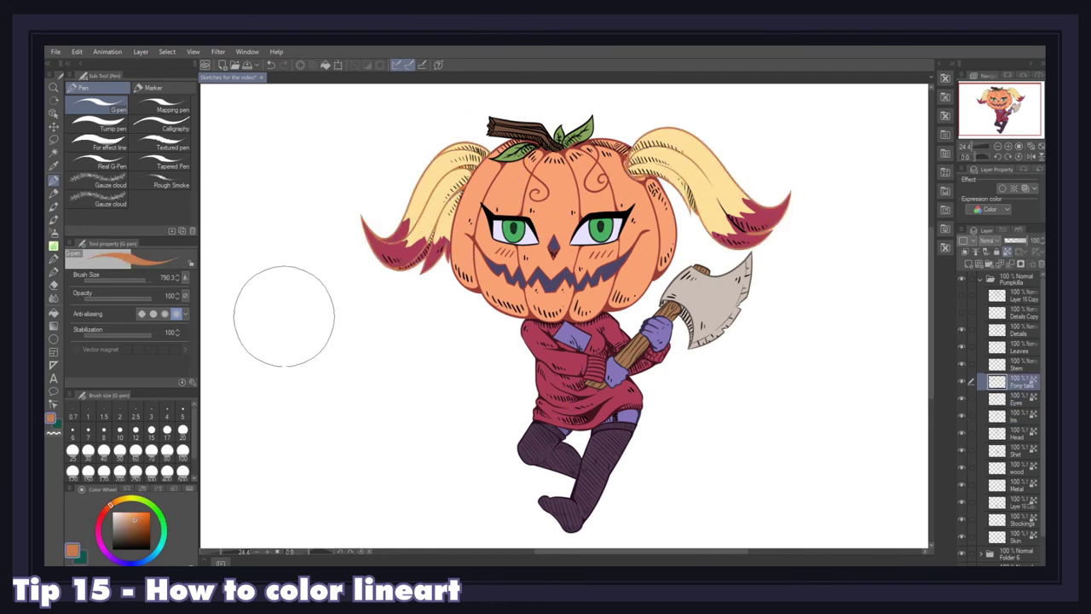
Step: Recolour the Details layer's hatching red-brown on the pumpkin and light orange on the ponytails with the G-pen at size 364.6
click(1014, 329)
alt+click(400, 247)
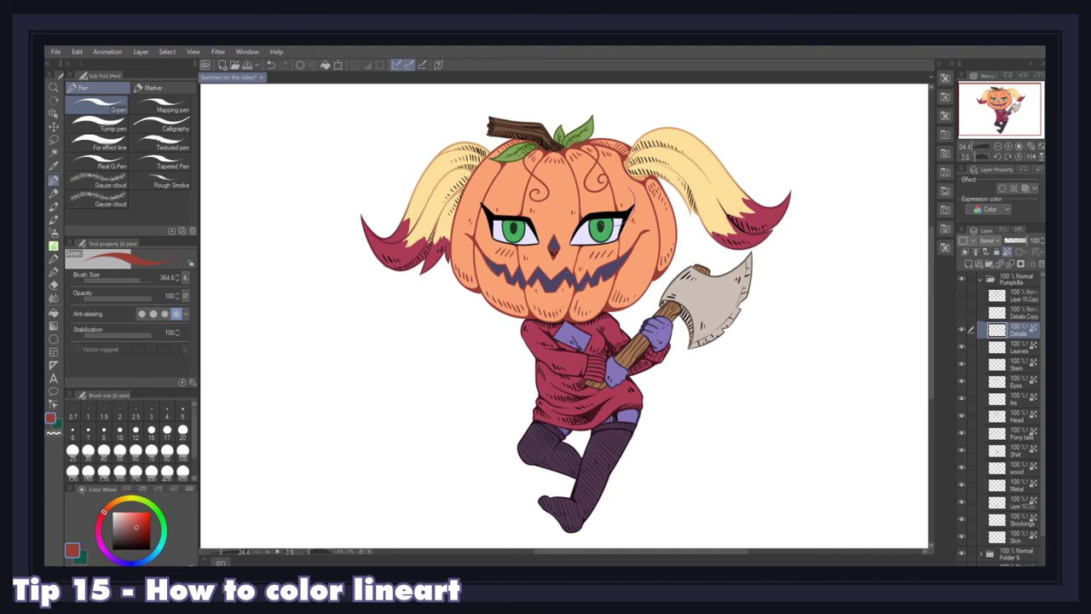
alt+click(625, 173)
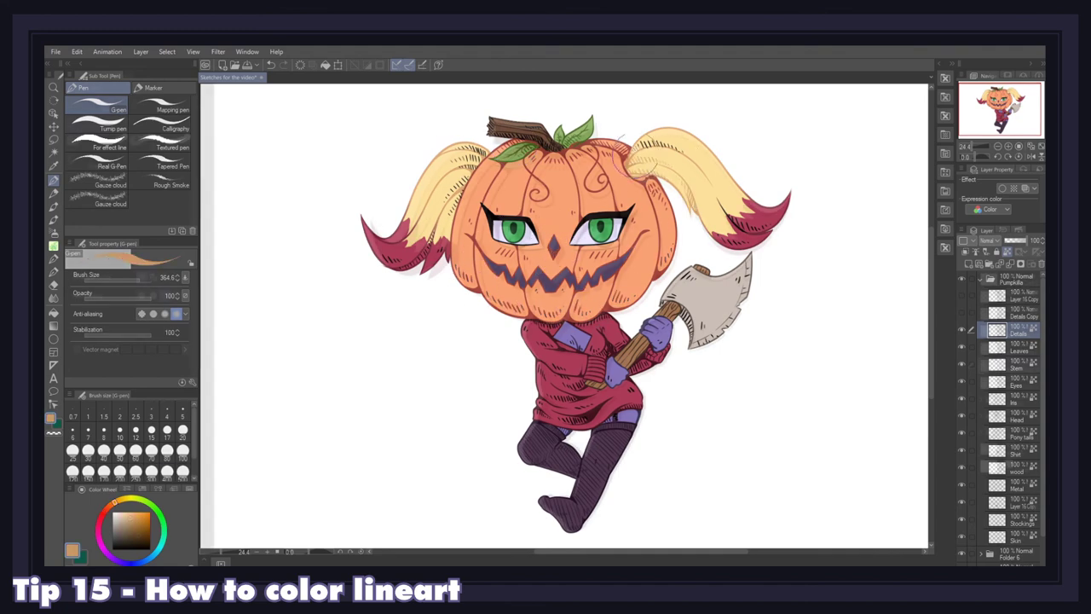